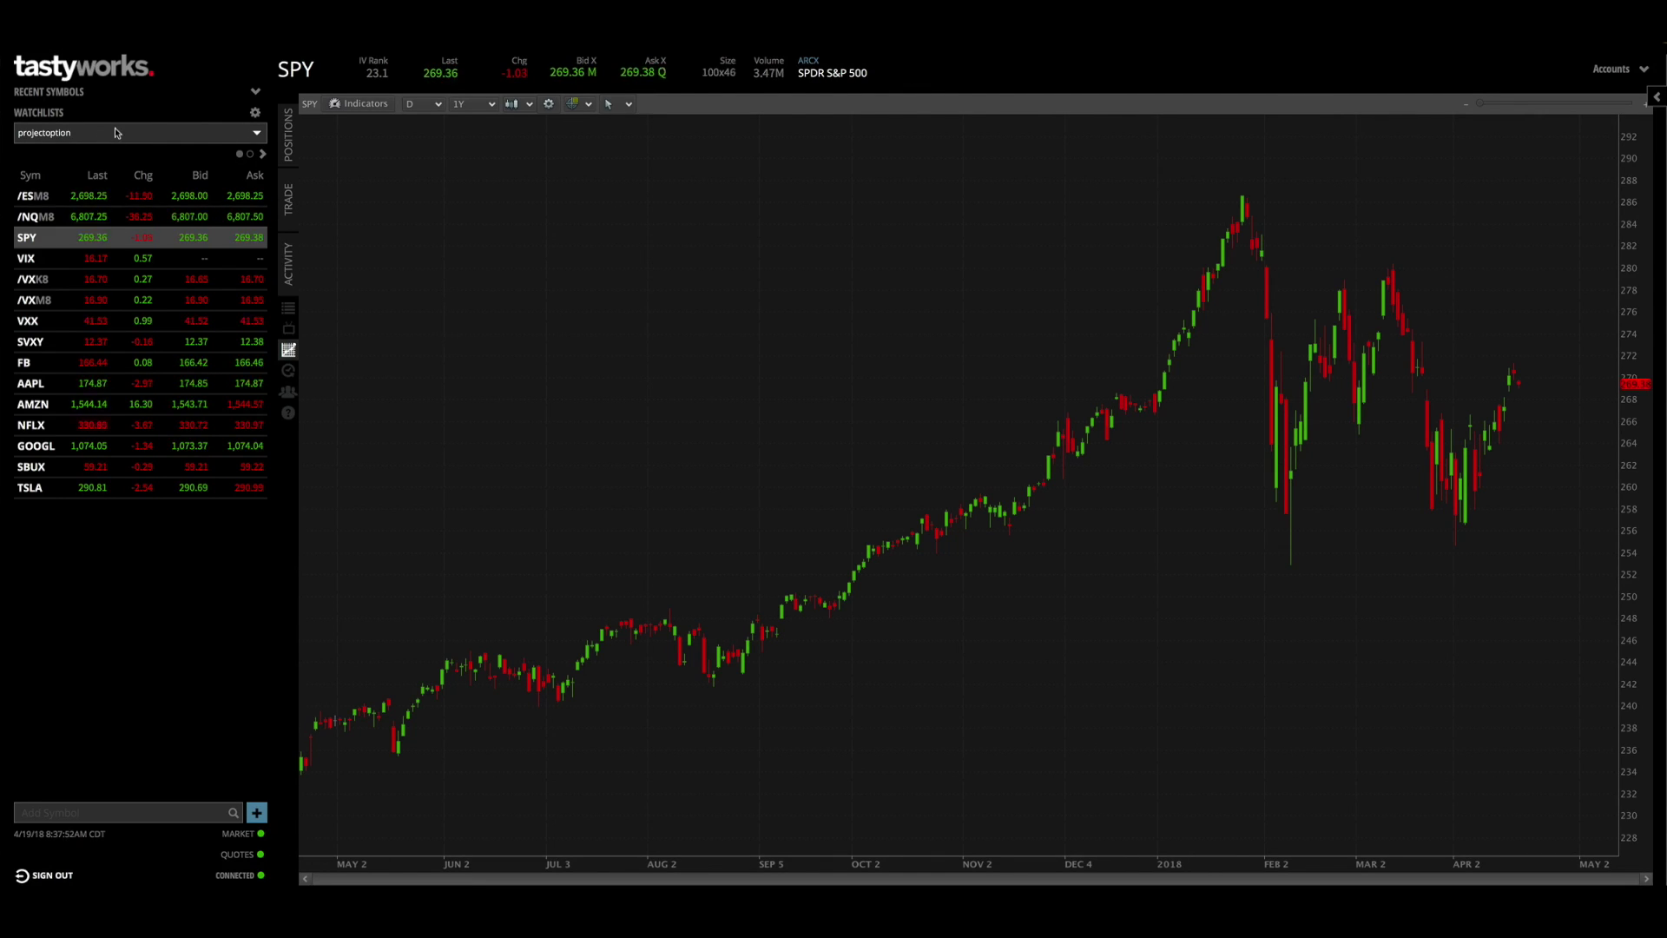
Step: Look through the Upcoming Earnings watchlist, then switch back to the projectoption watchlist
click(117, 133)
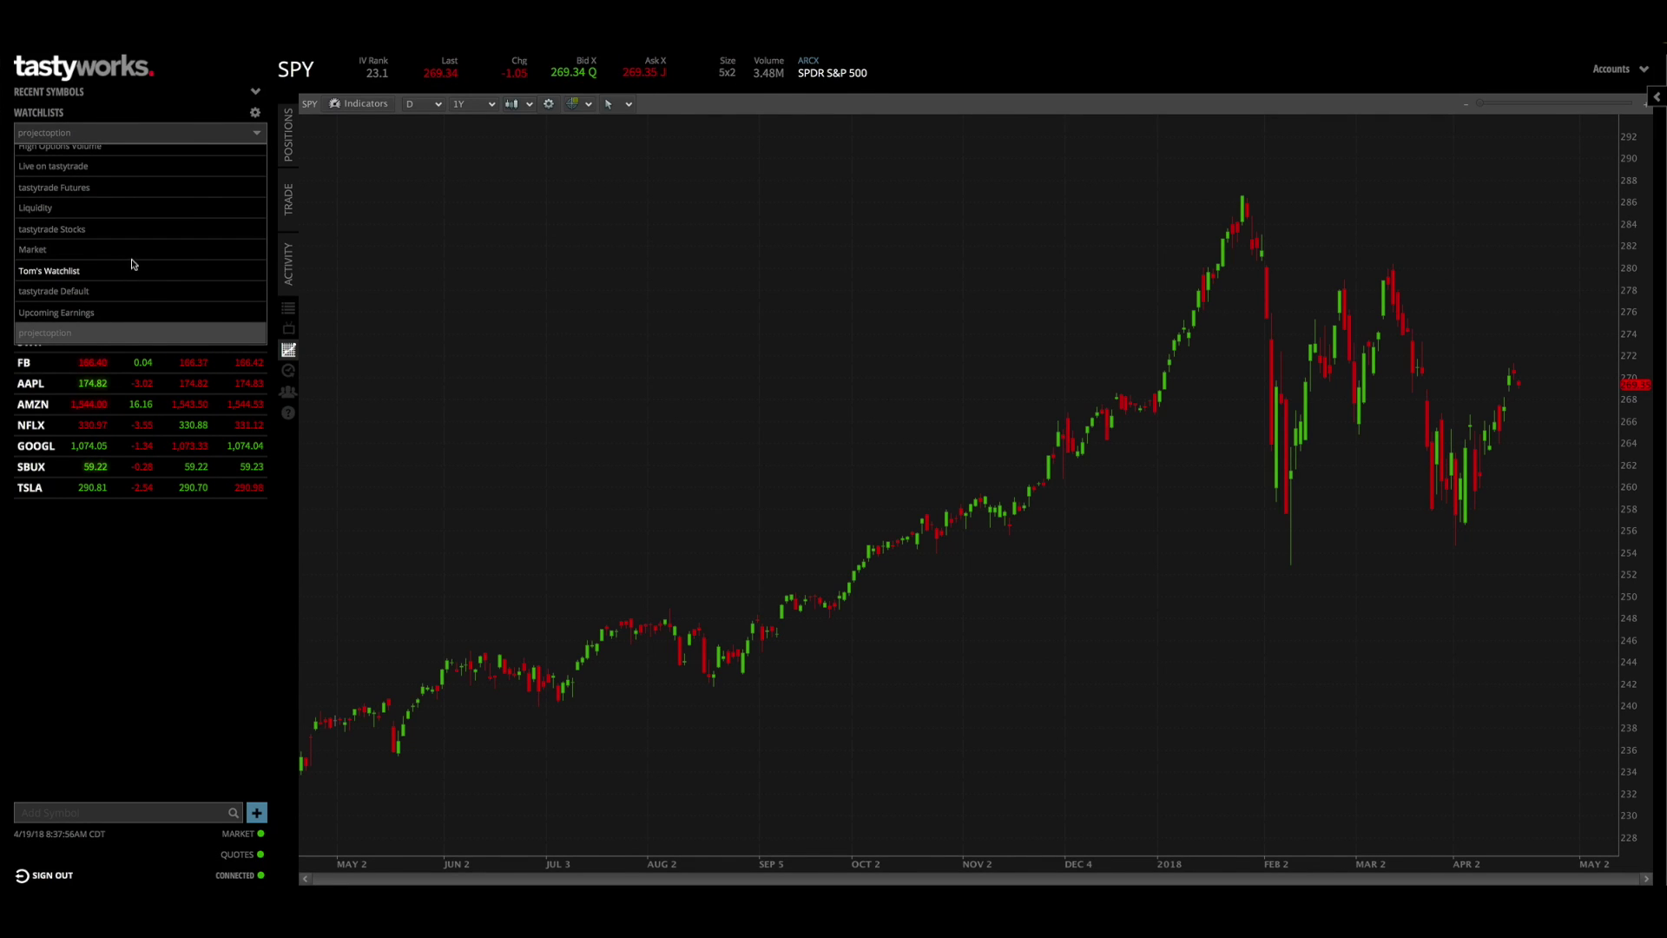
click(74, 314)
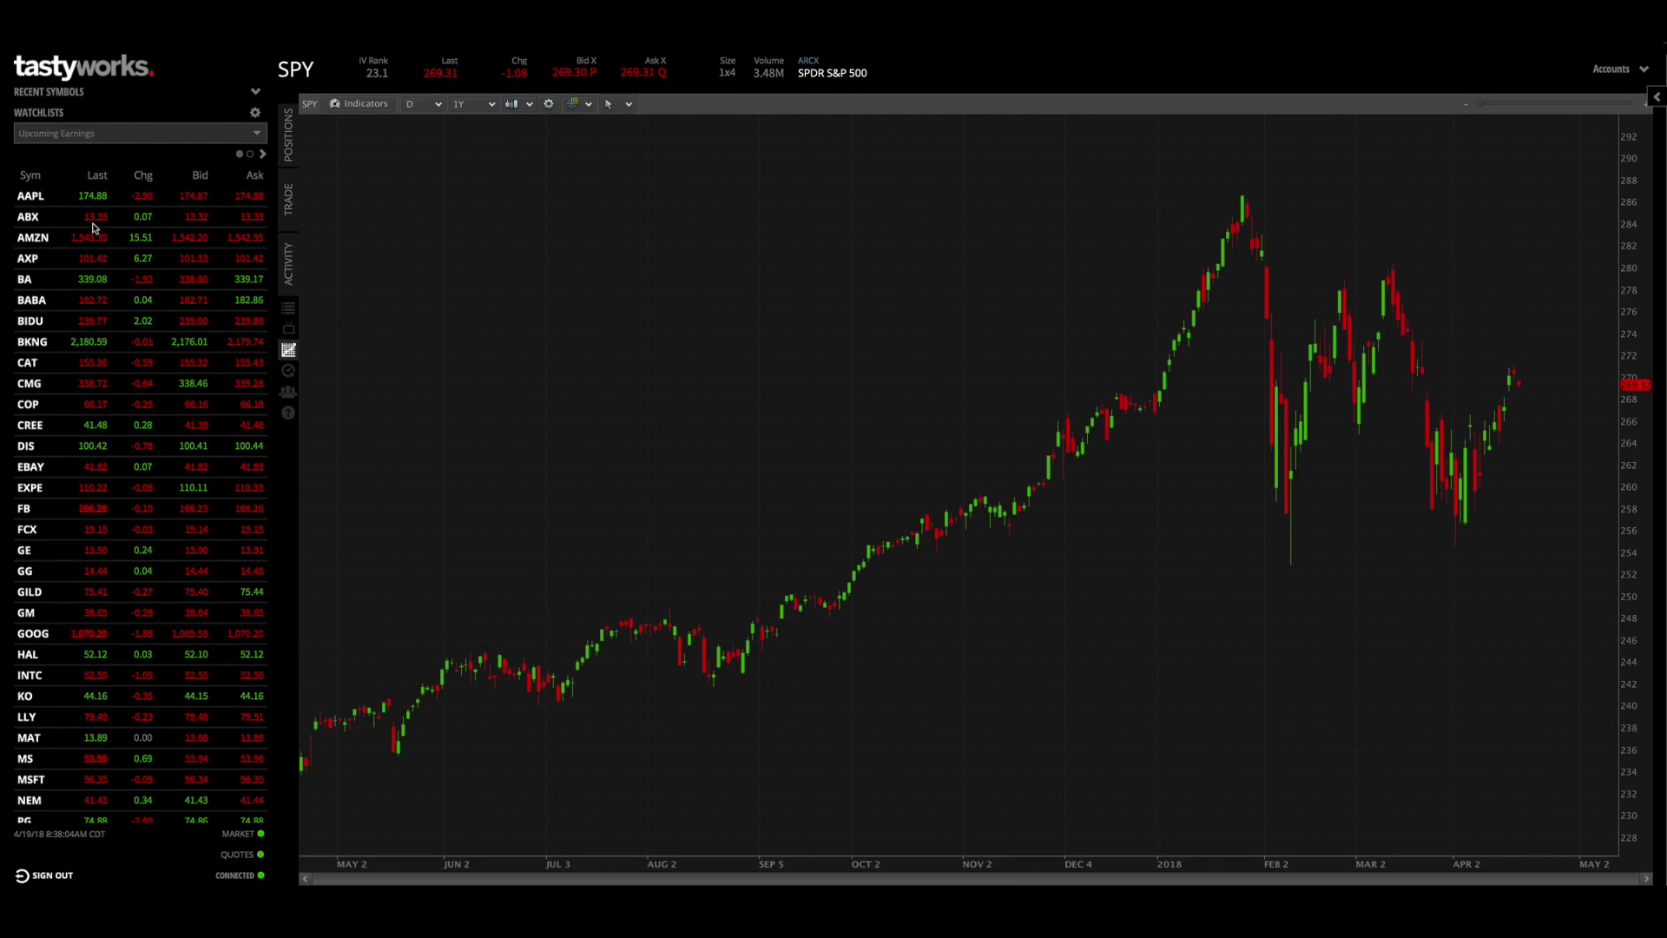
scroll(61, 234, down, 5)
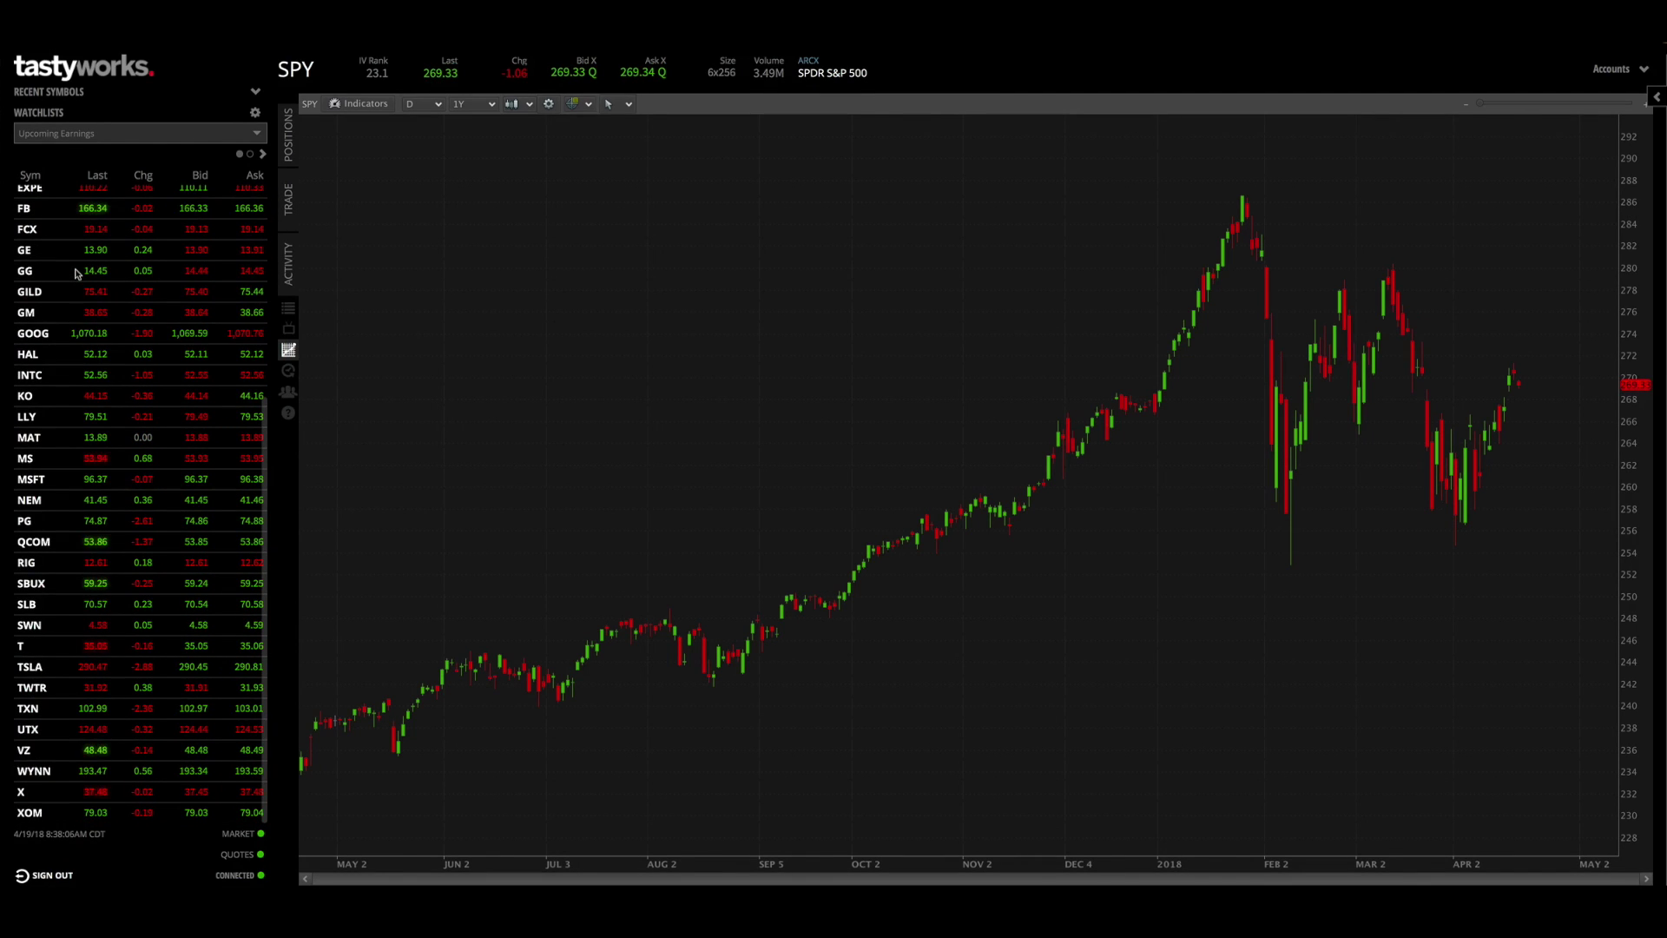
scroll(83, 287, up, 5)
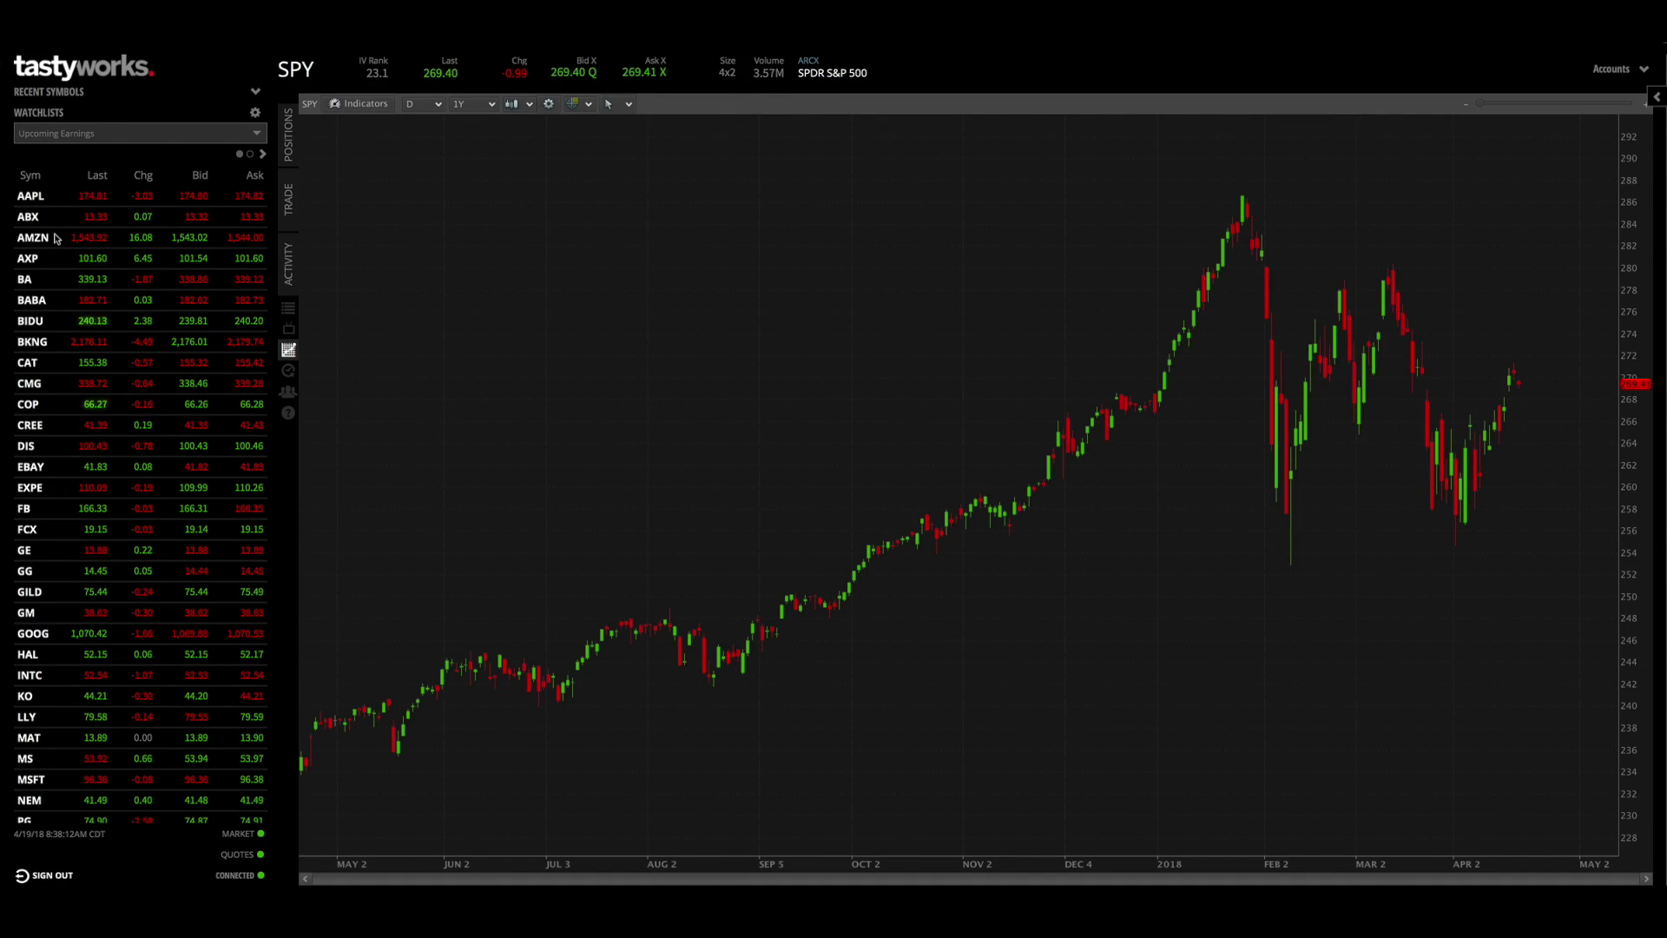
click(87, 133)
click(63, 330)
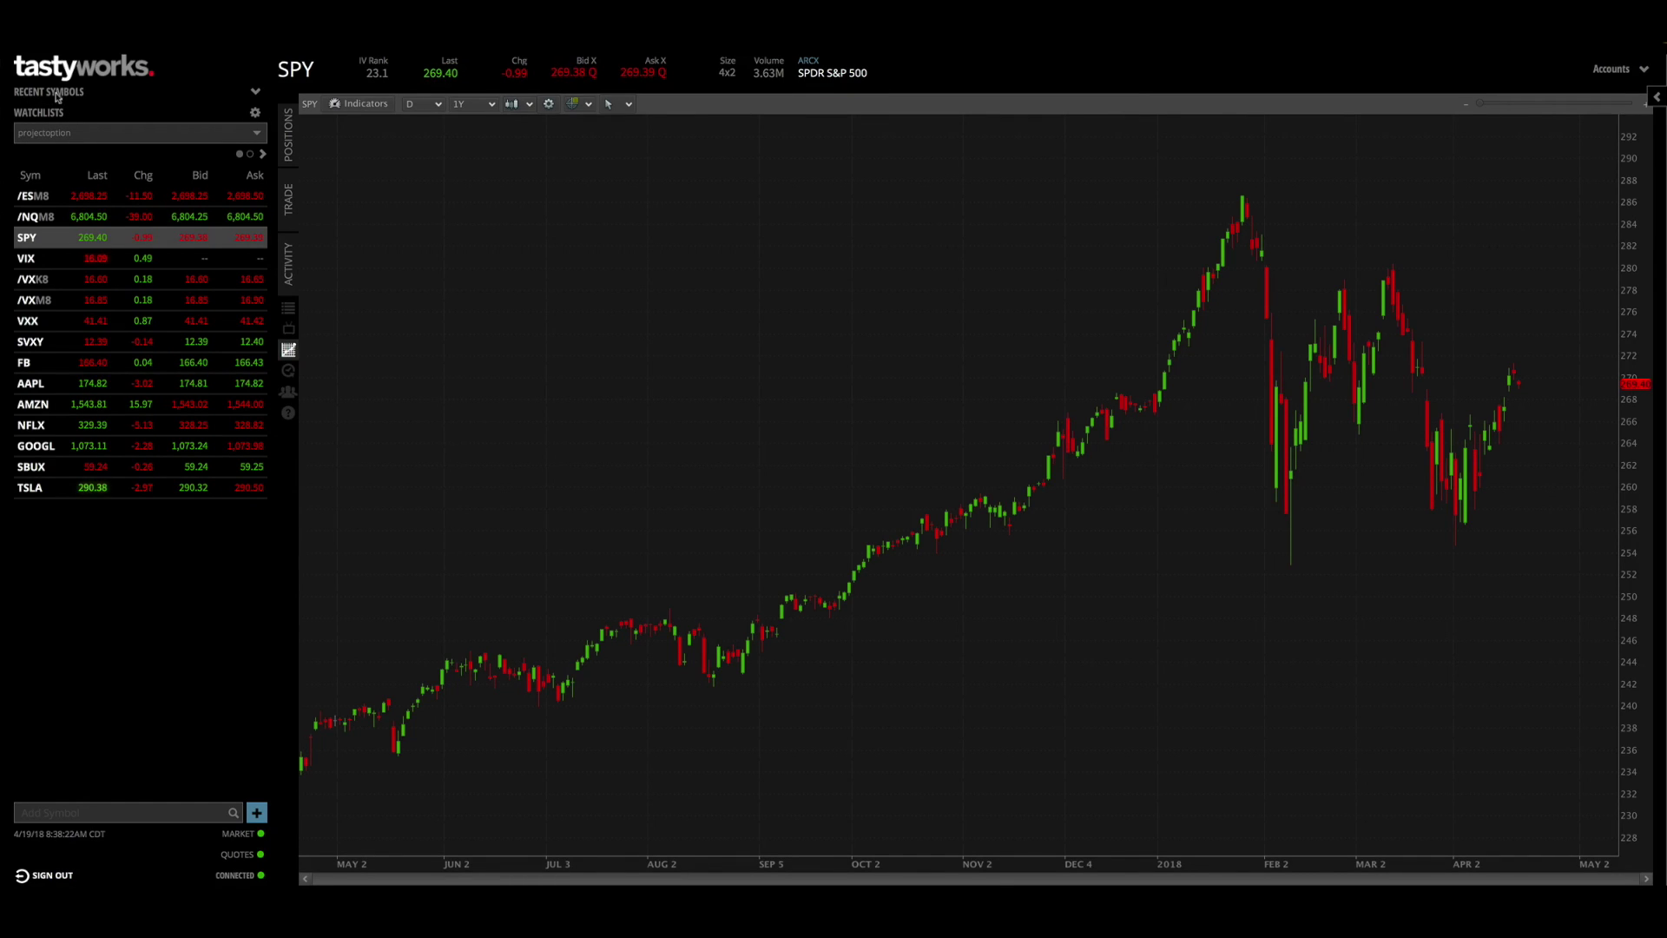
Step: Enter GOOG as the header symbol to load the GOOGL chart and quote, then collapse Recent Symbols
click(257, 94)
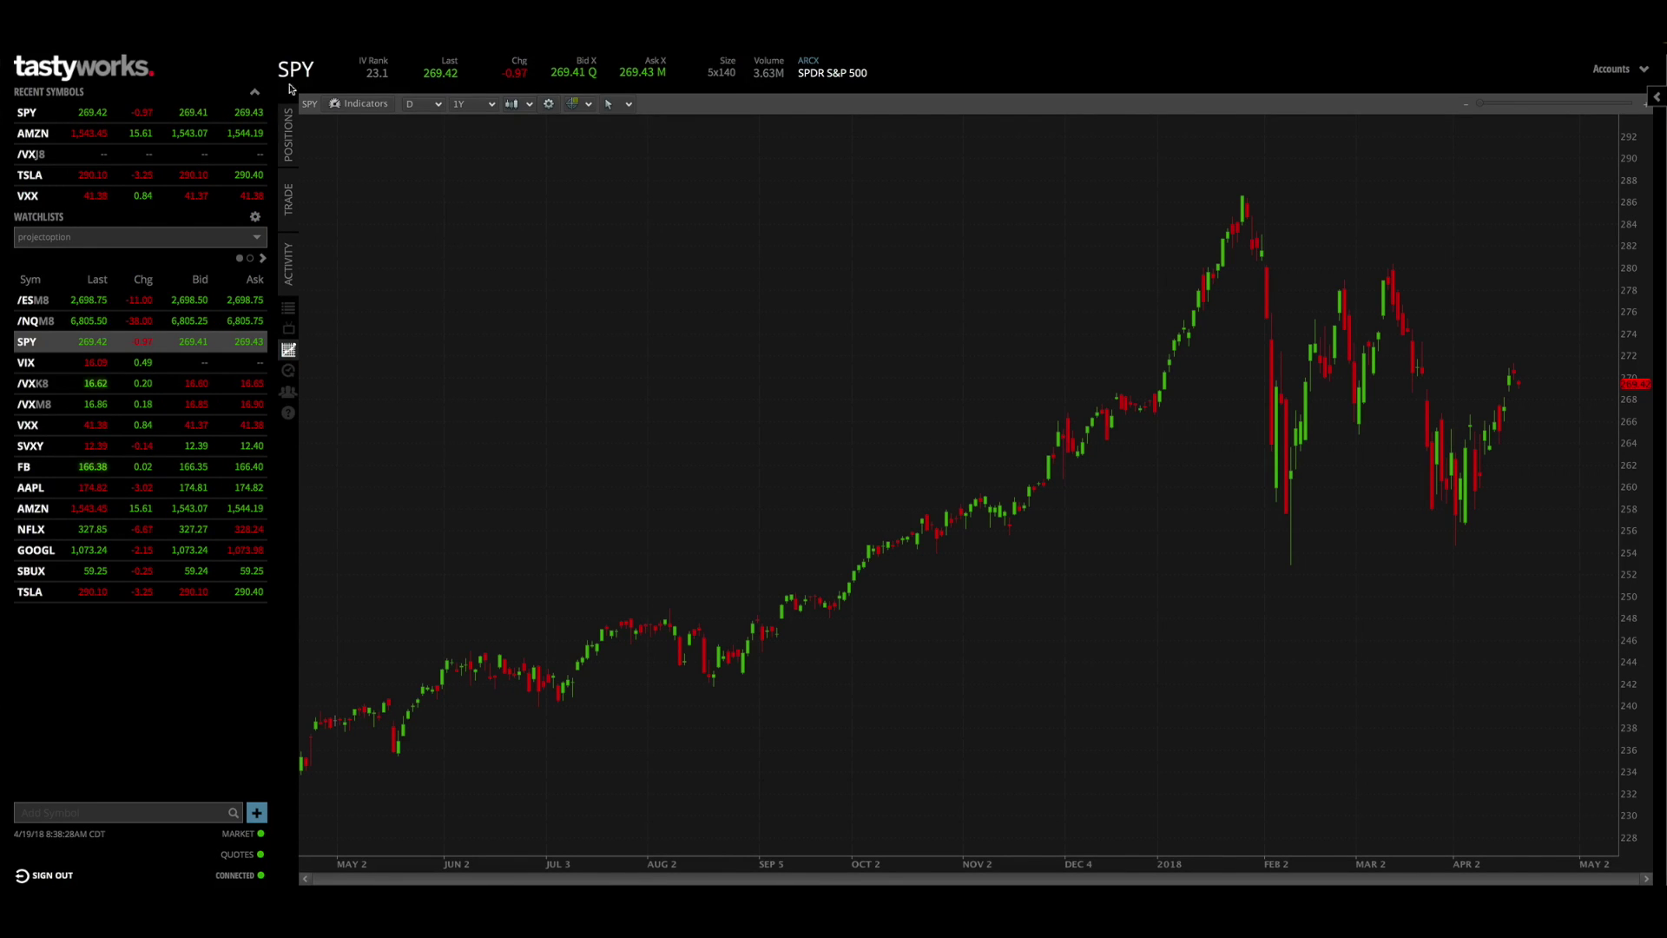
mouse_move(300, 58)
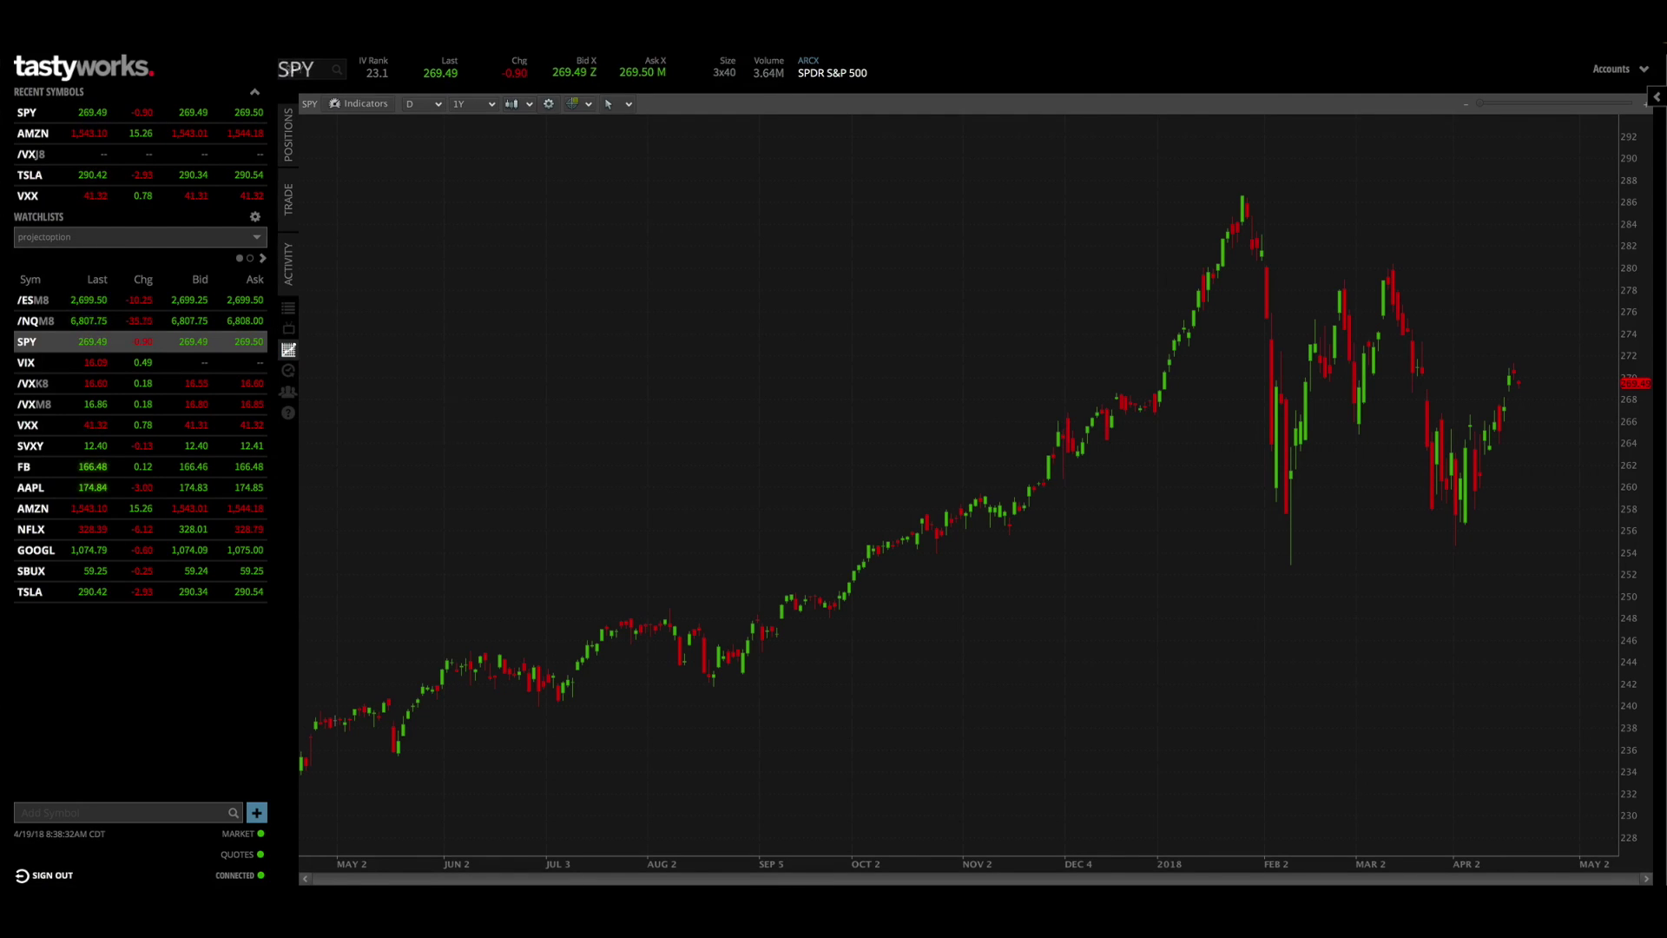
click(297, 69)
text(GOOGL)
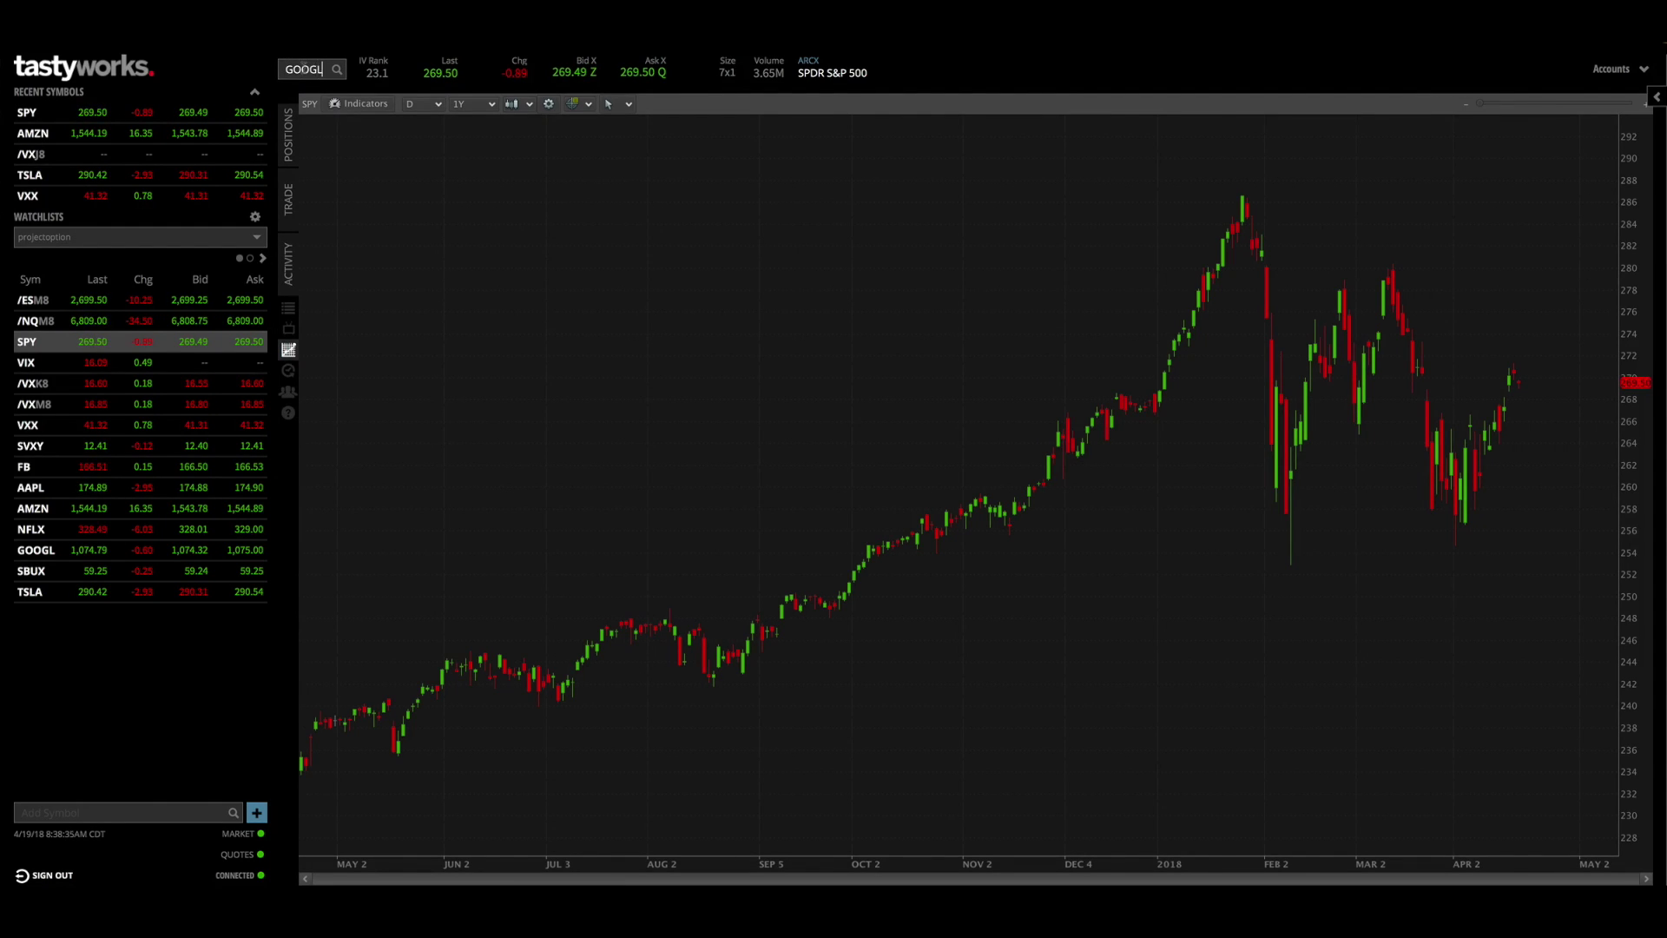
key(Return)
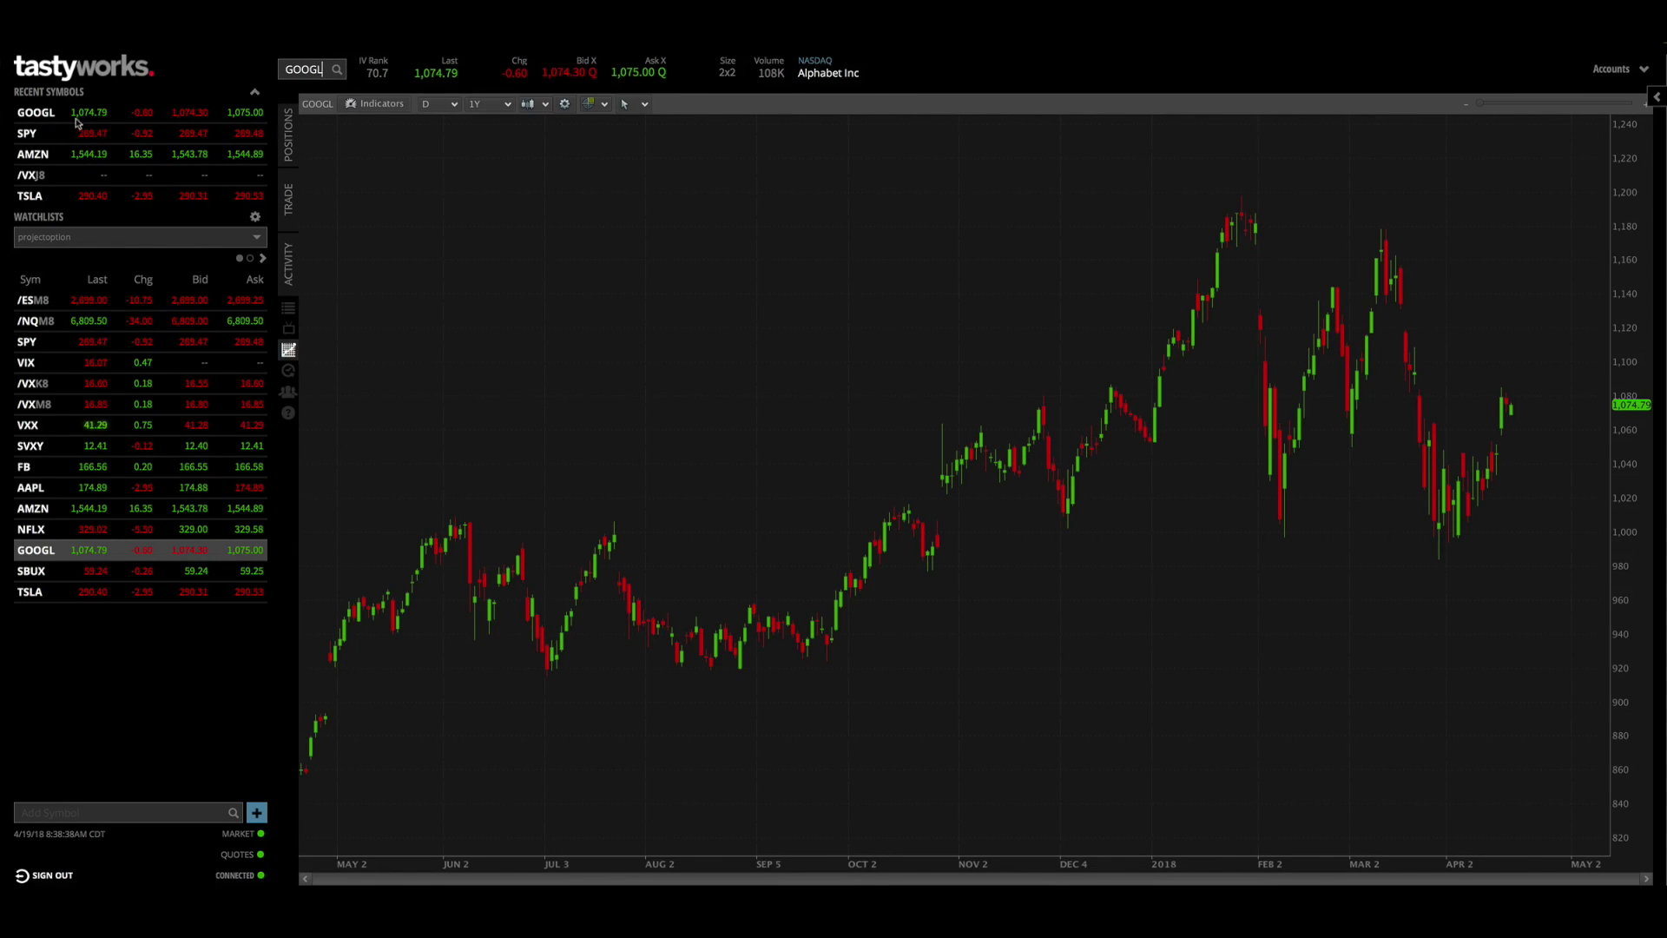
click(254, 91)
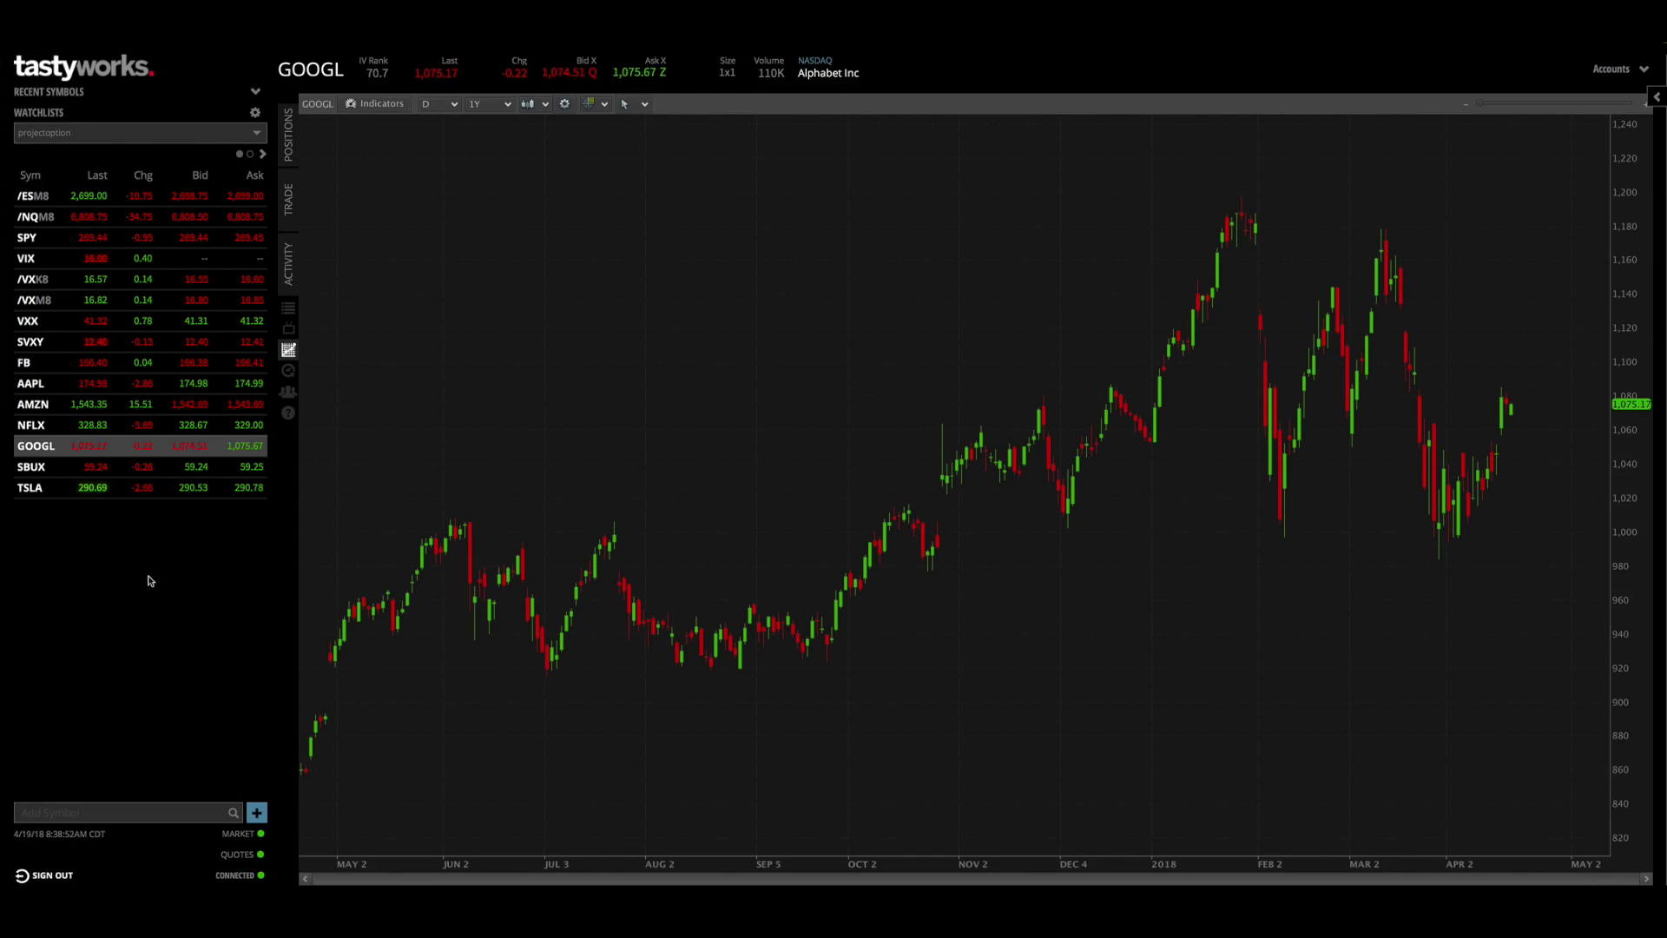
Step: Try adding GOOGL in the Add Symbol field, then add WMT and show its chart
click(105, 809)
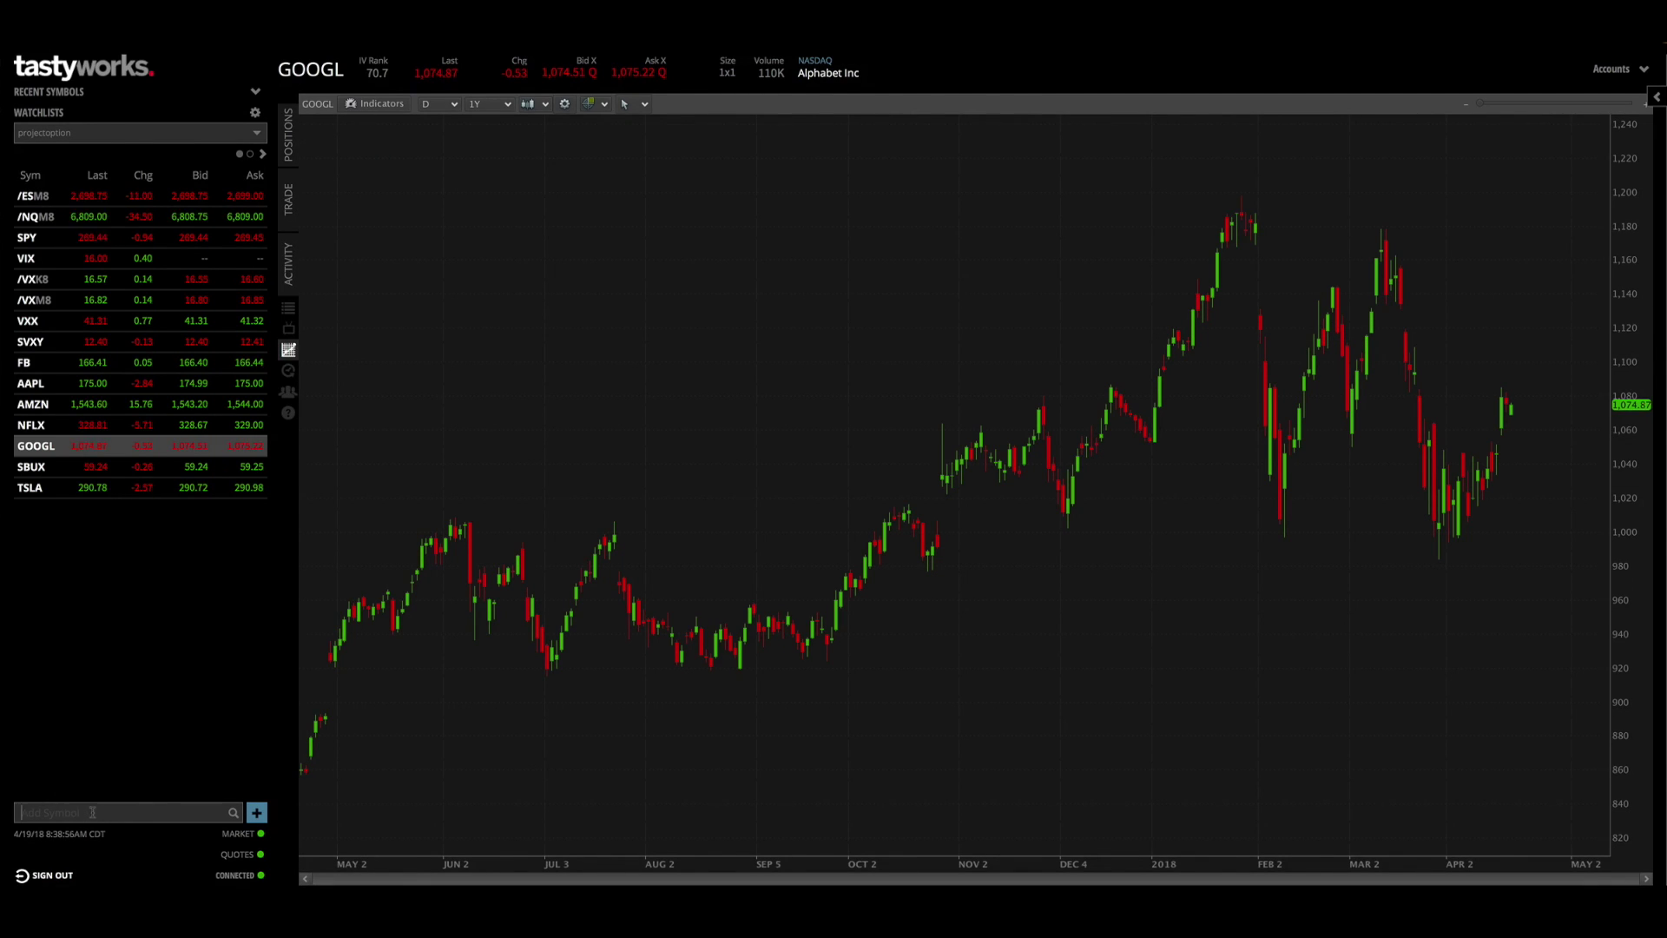
text(GOOGL)
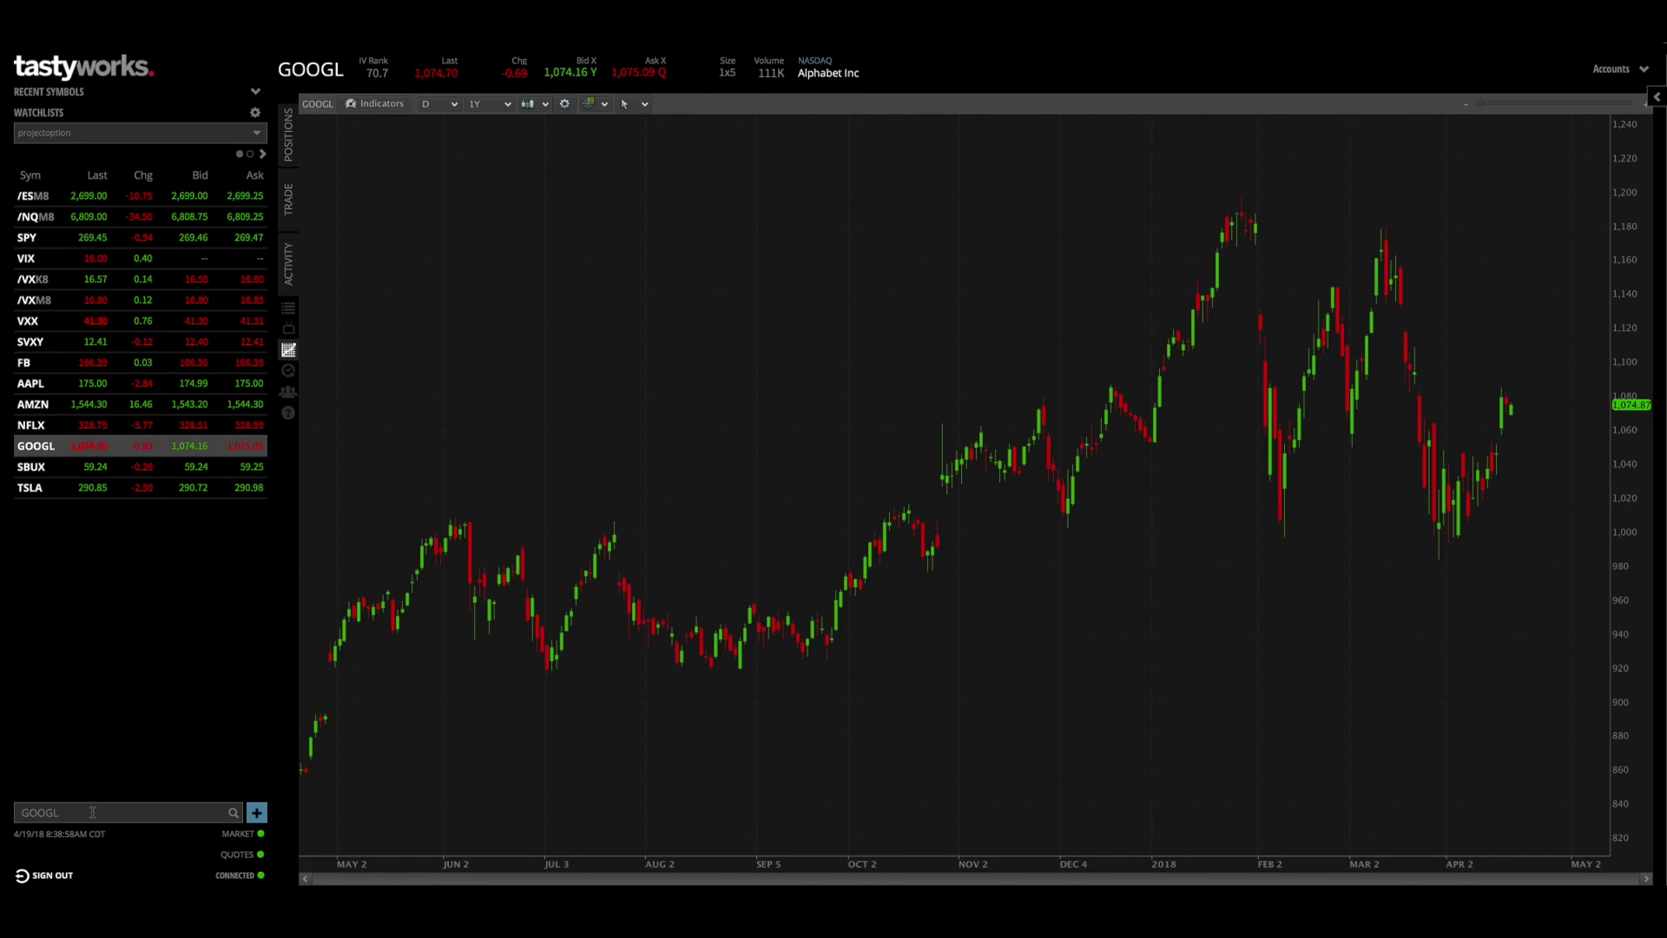
click(257, 814)
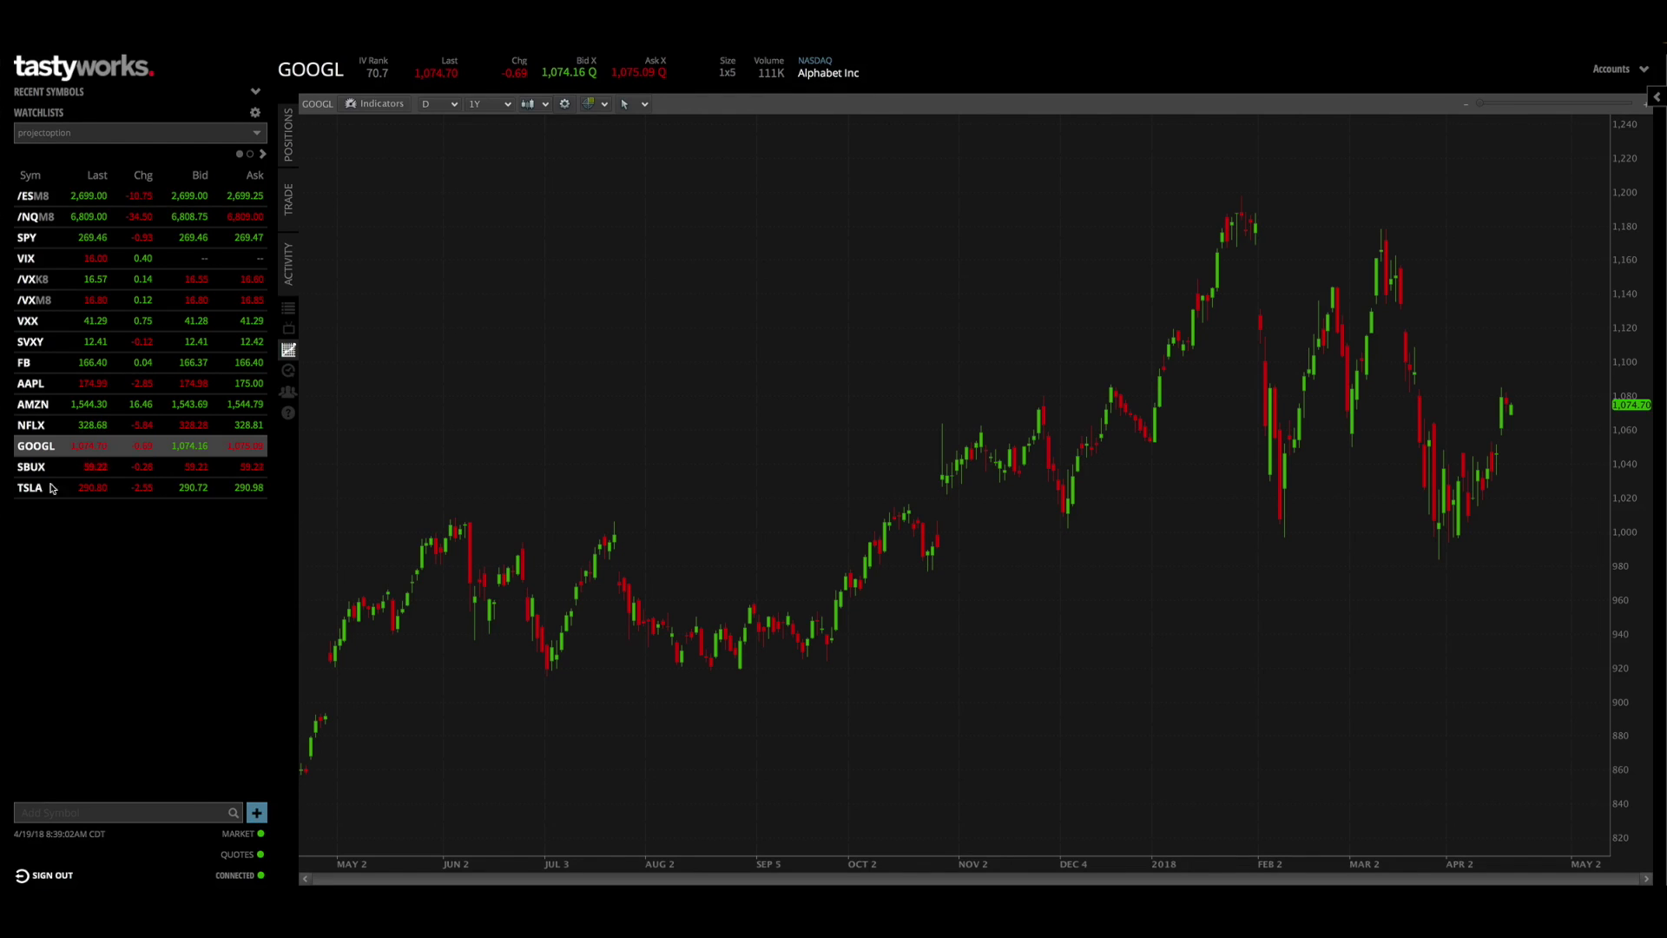
click(102, 815)
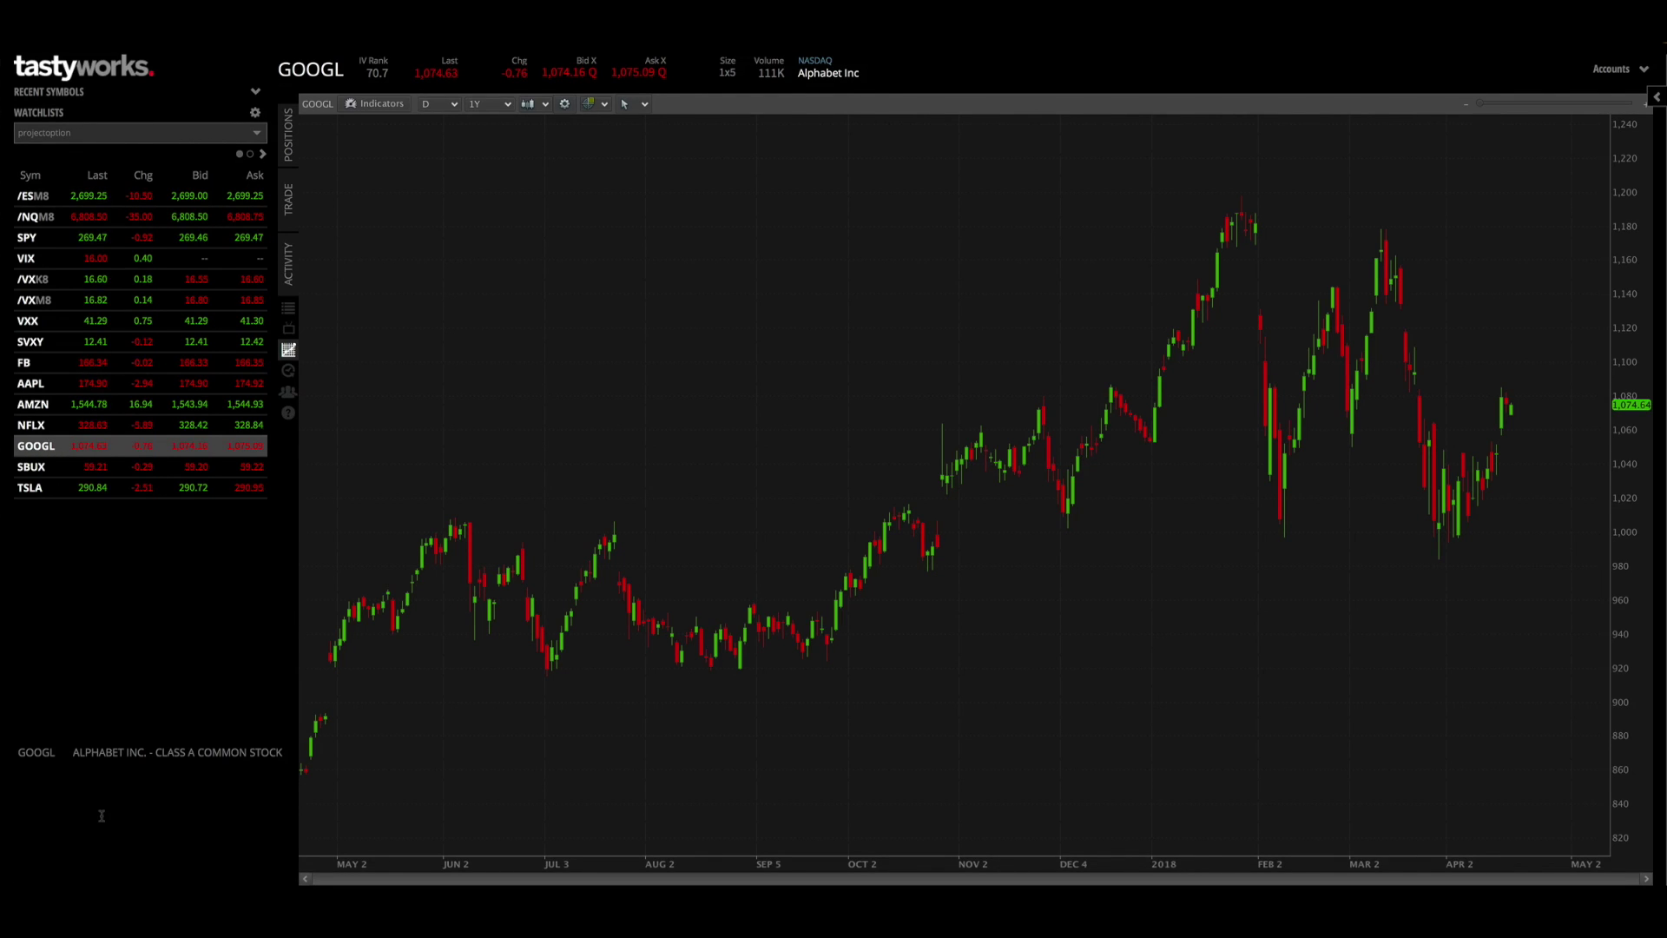
click(68, 647)
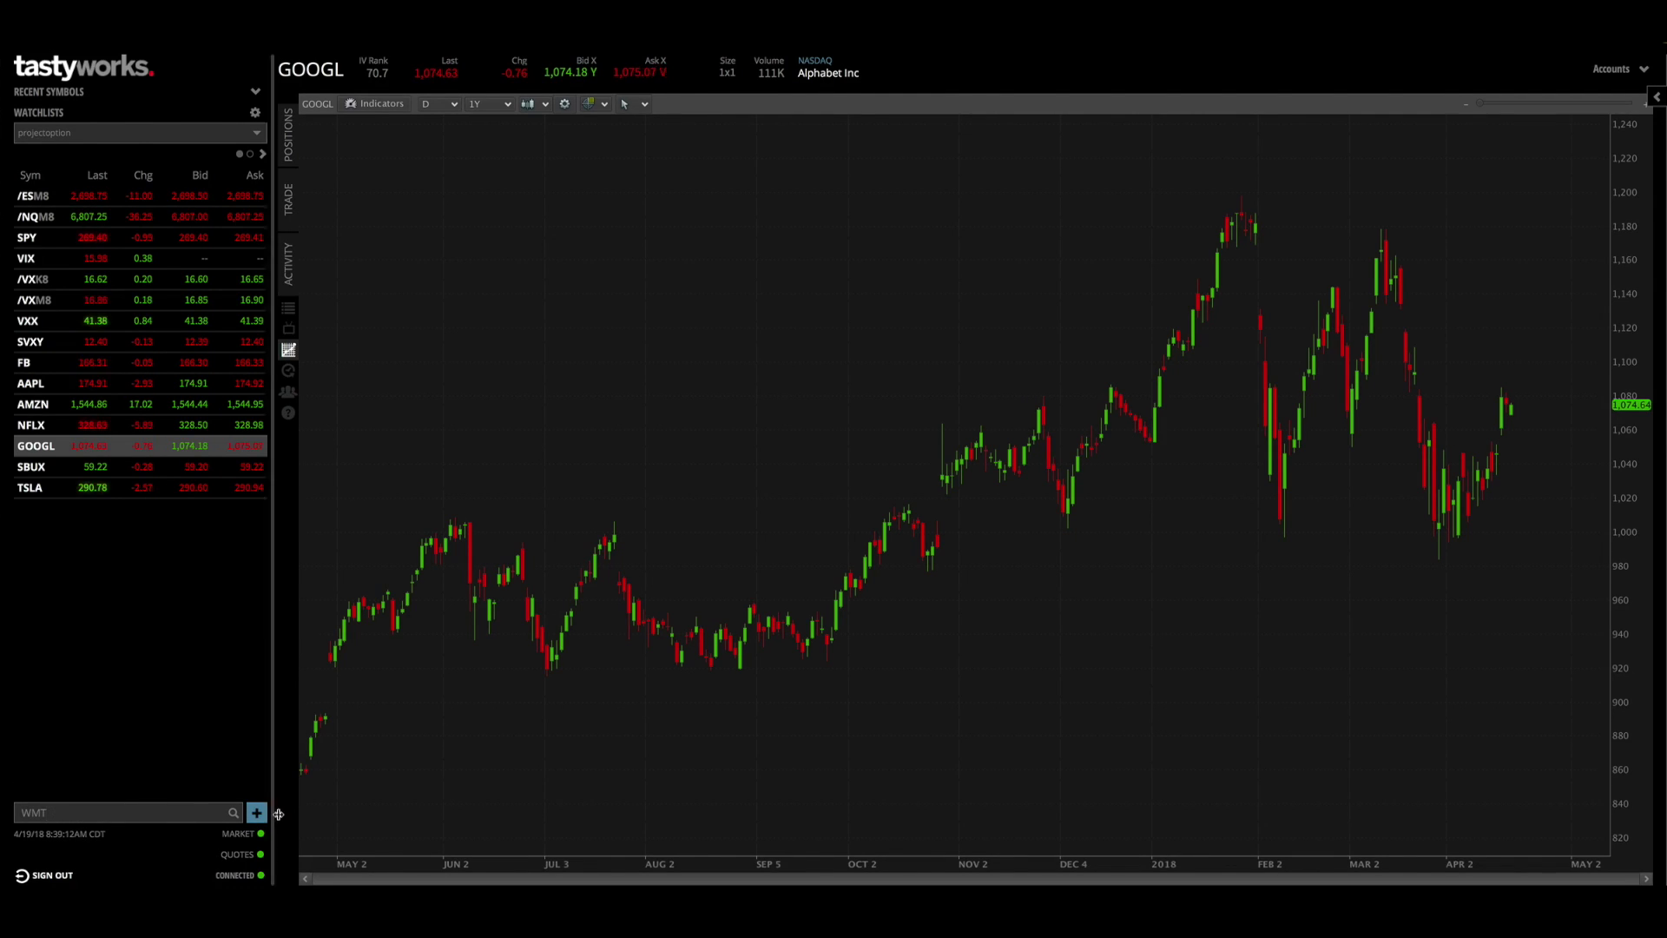
click(255, 813)
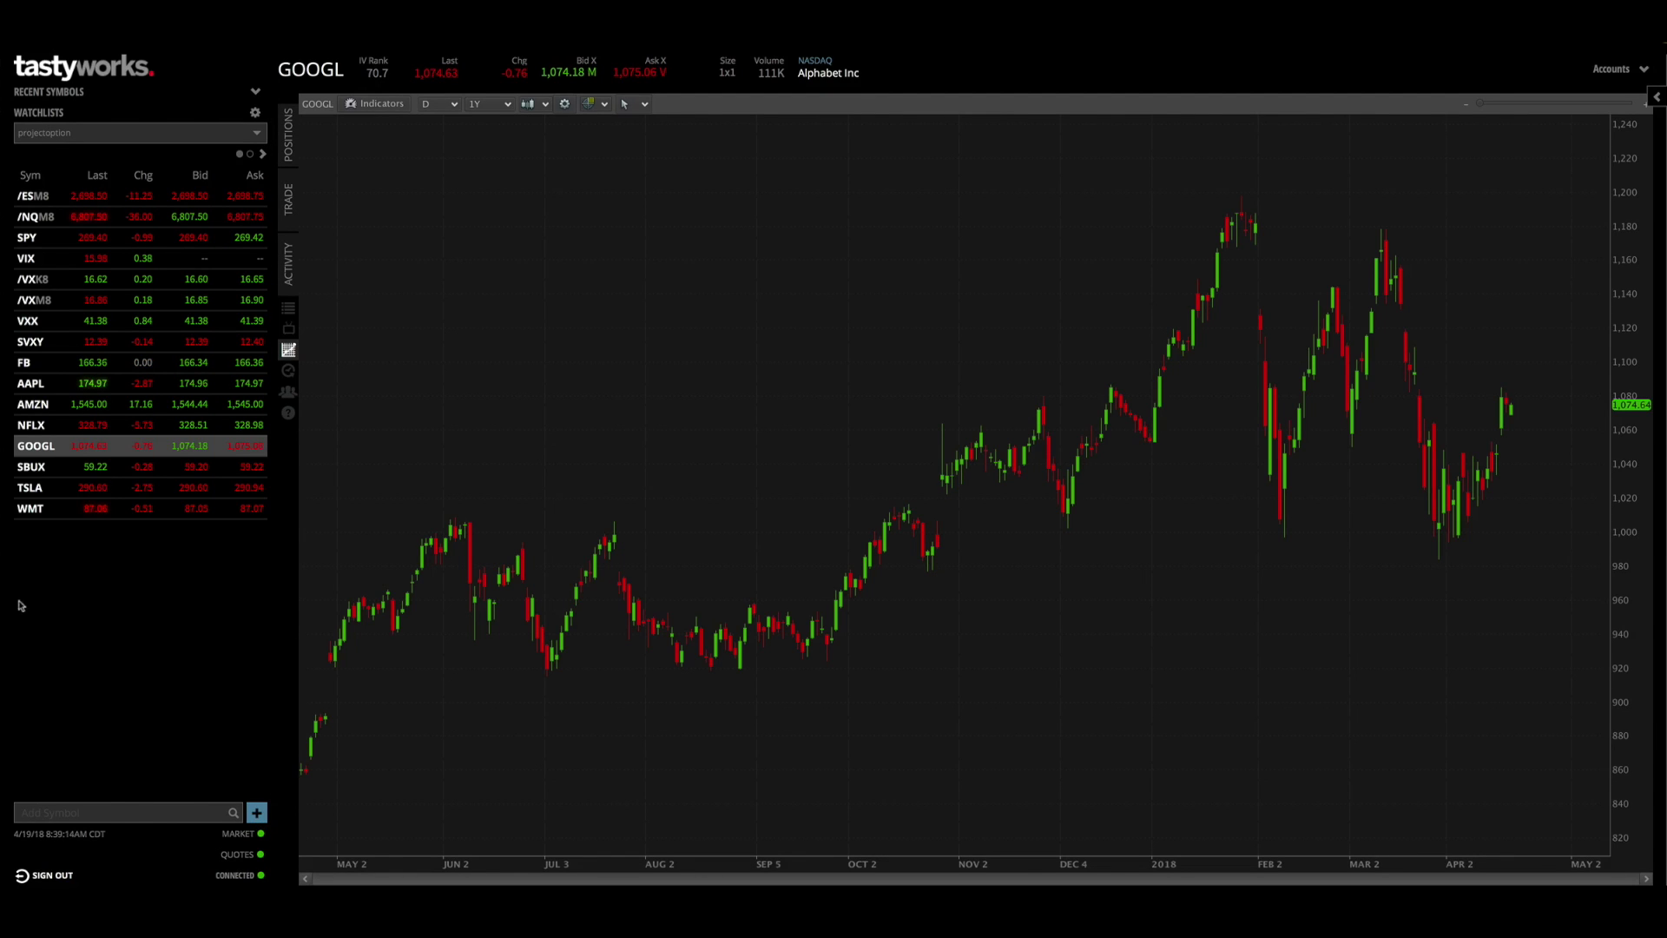
click(50, 507)
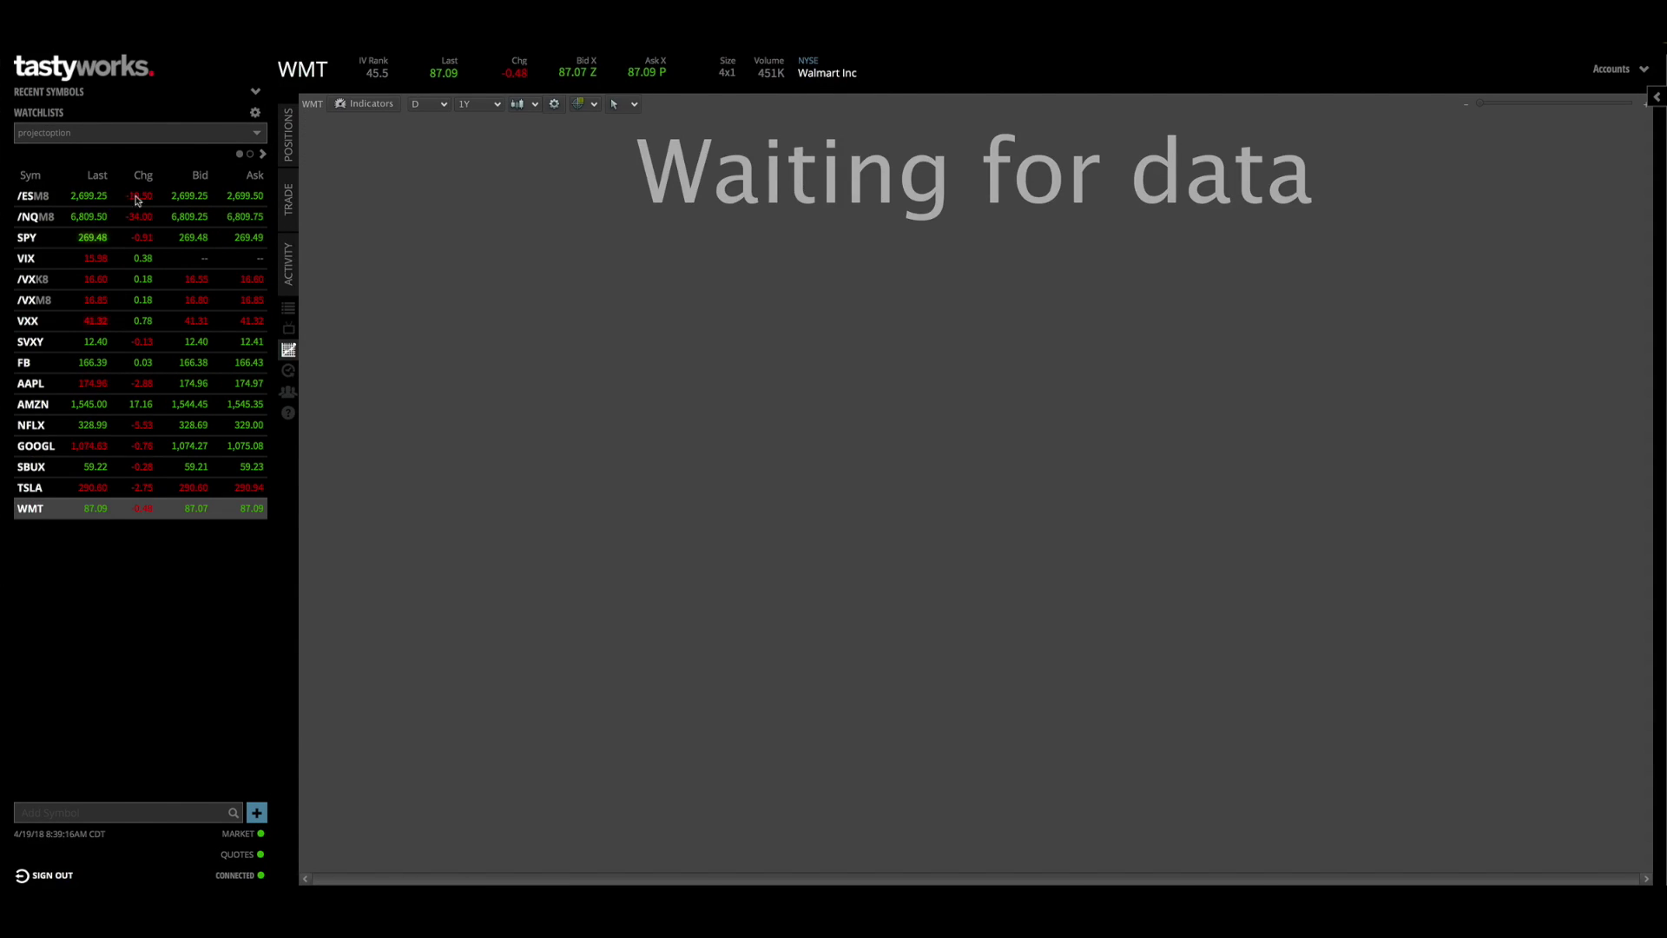
Step: Switch to the Upcoming Earnings watchlist and back to projectoption
click(184, 137)
click(57, 312)
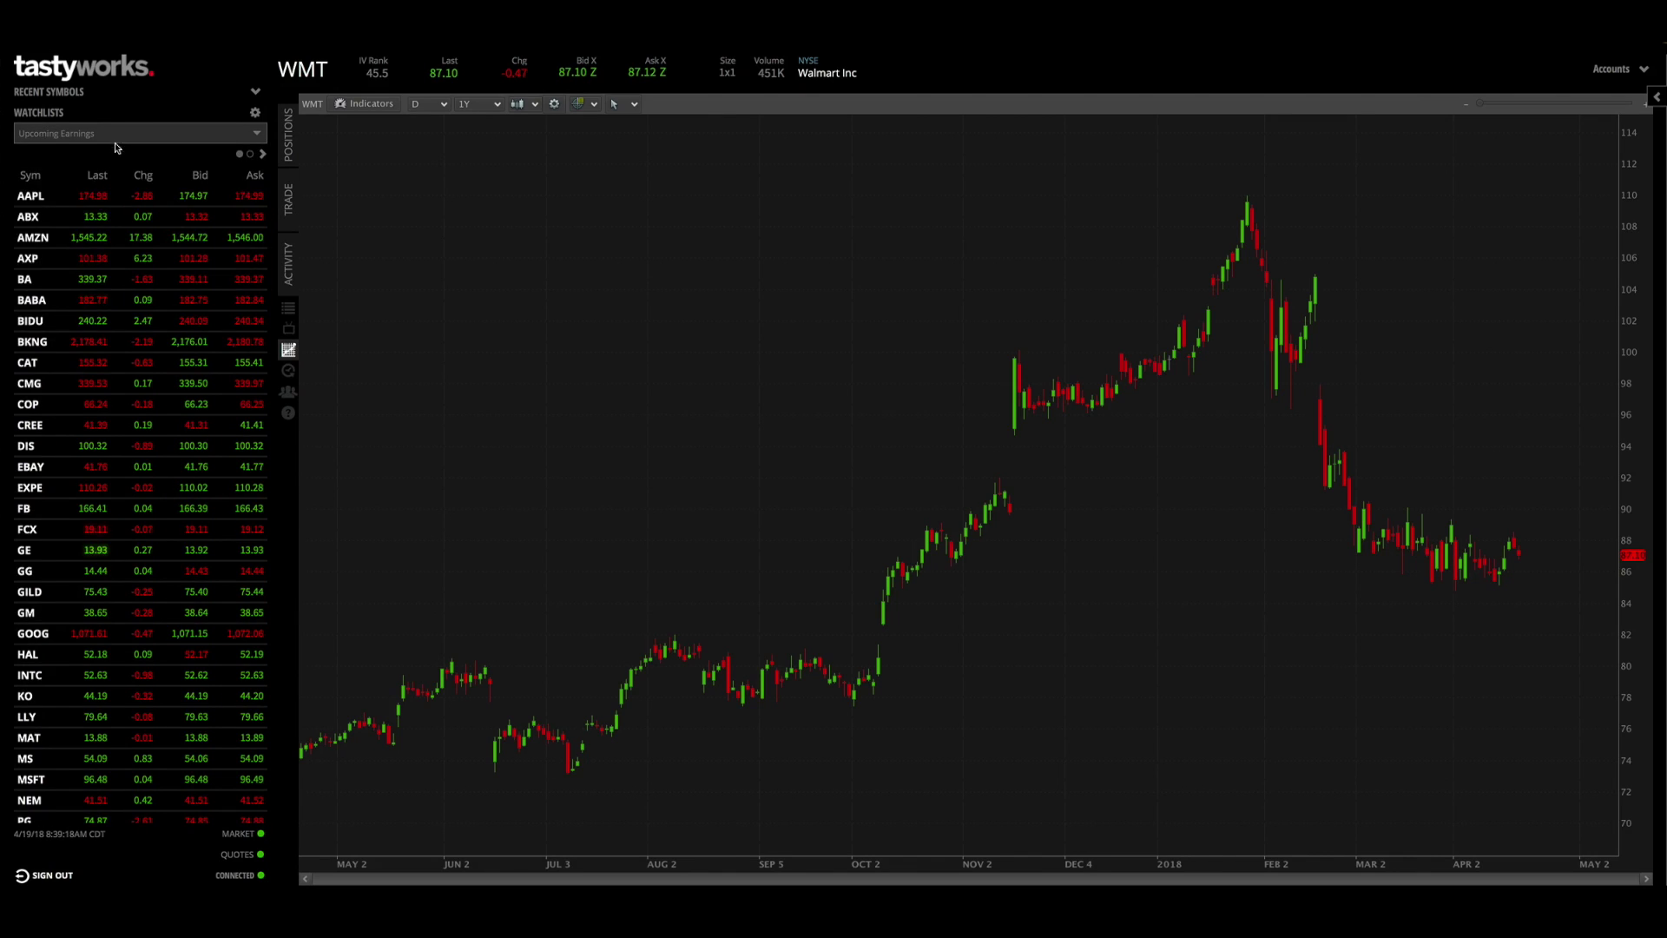
click(104, 134)
click(52, 334)
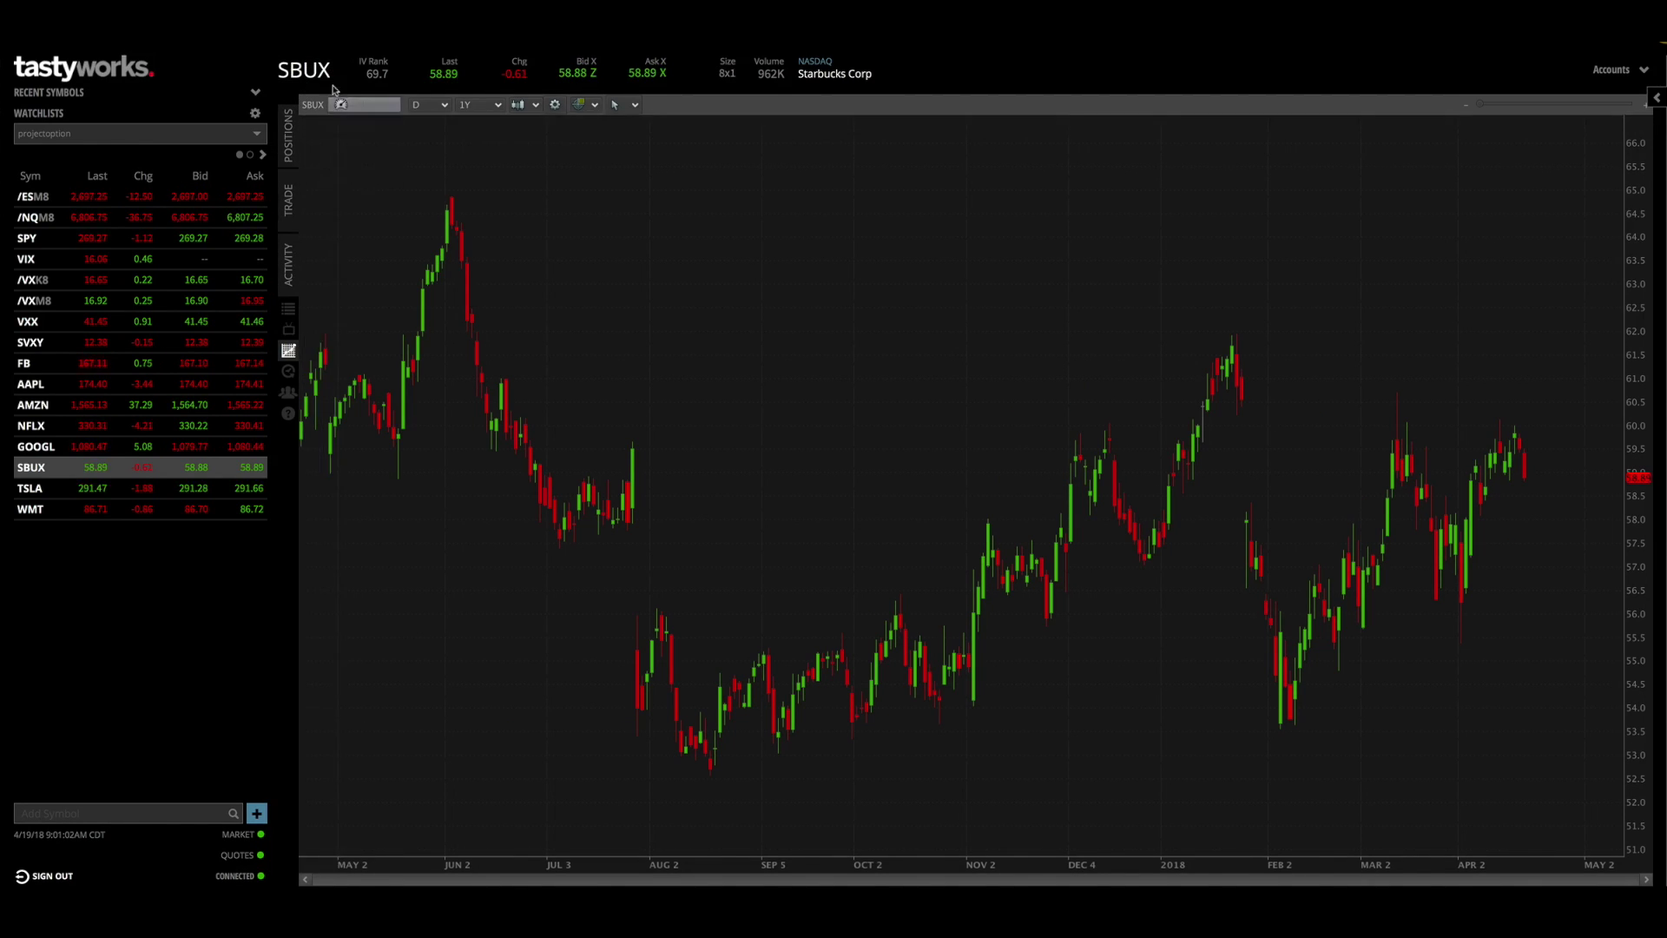
Step: Enter FB as the header symbol to chart Facebook Inc A in place of SBUX
click(304, 69)
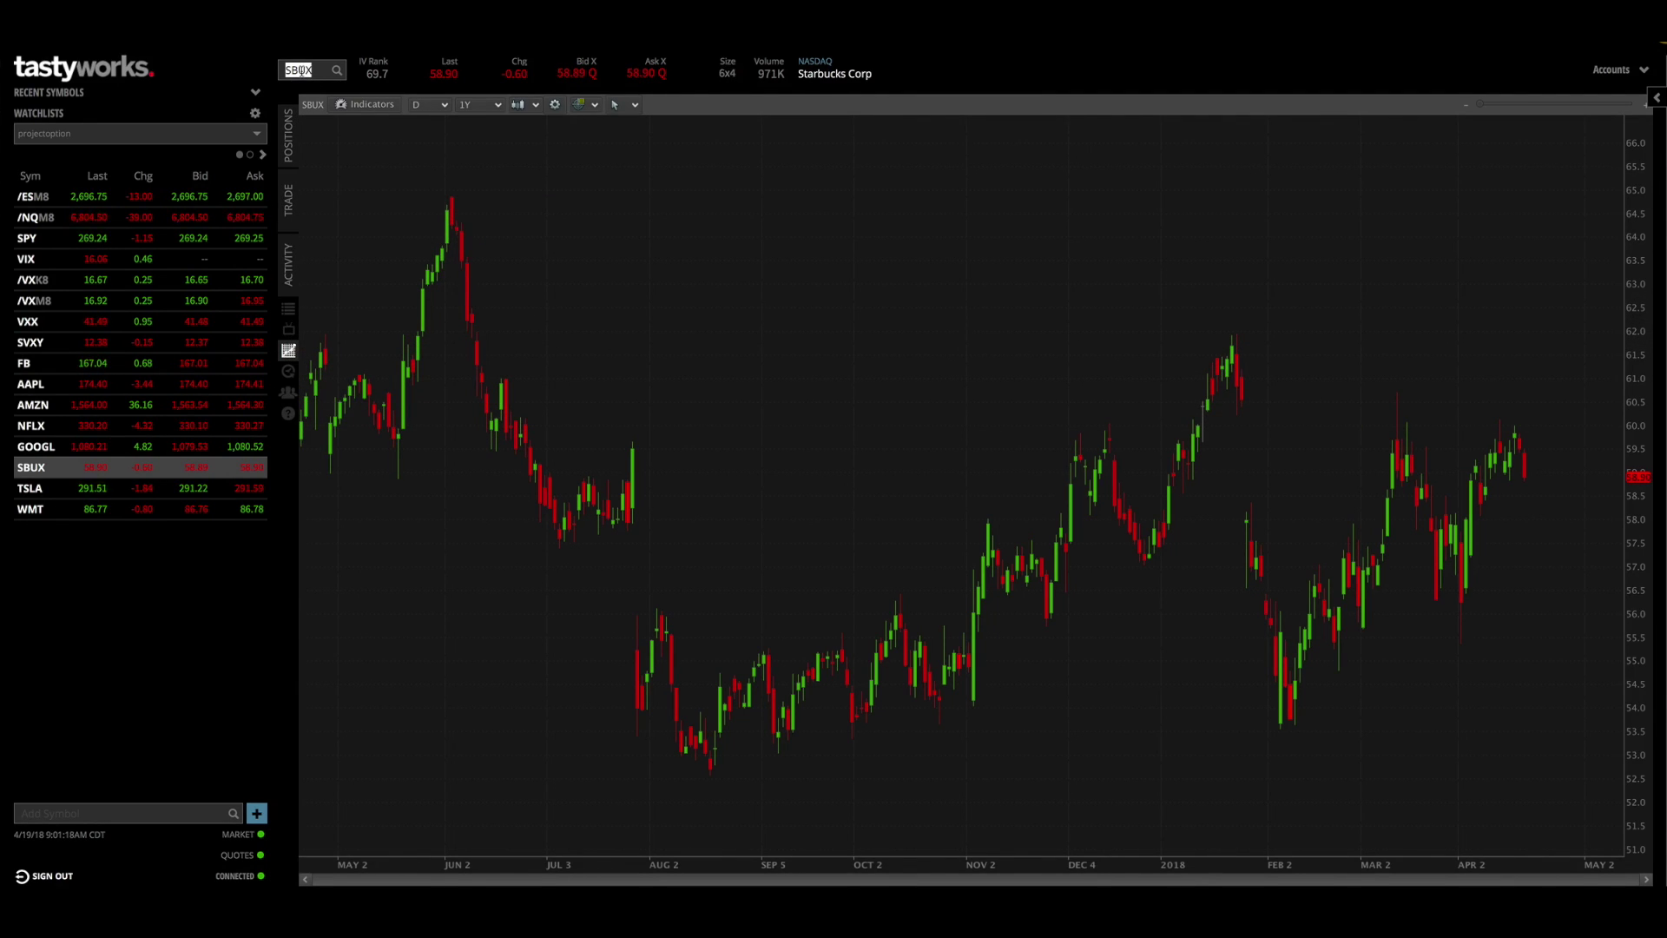
text(FB)
key(Return)
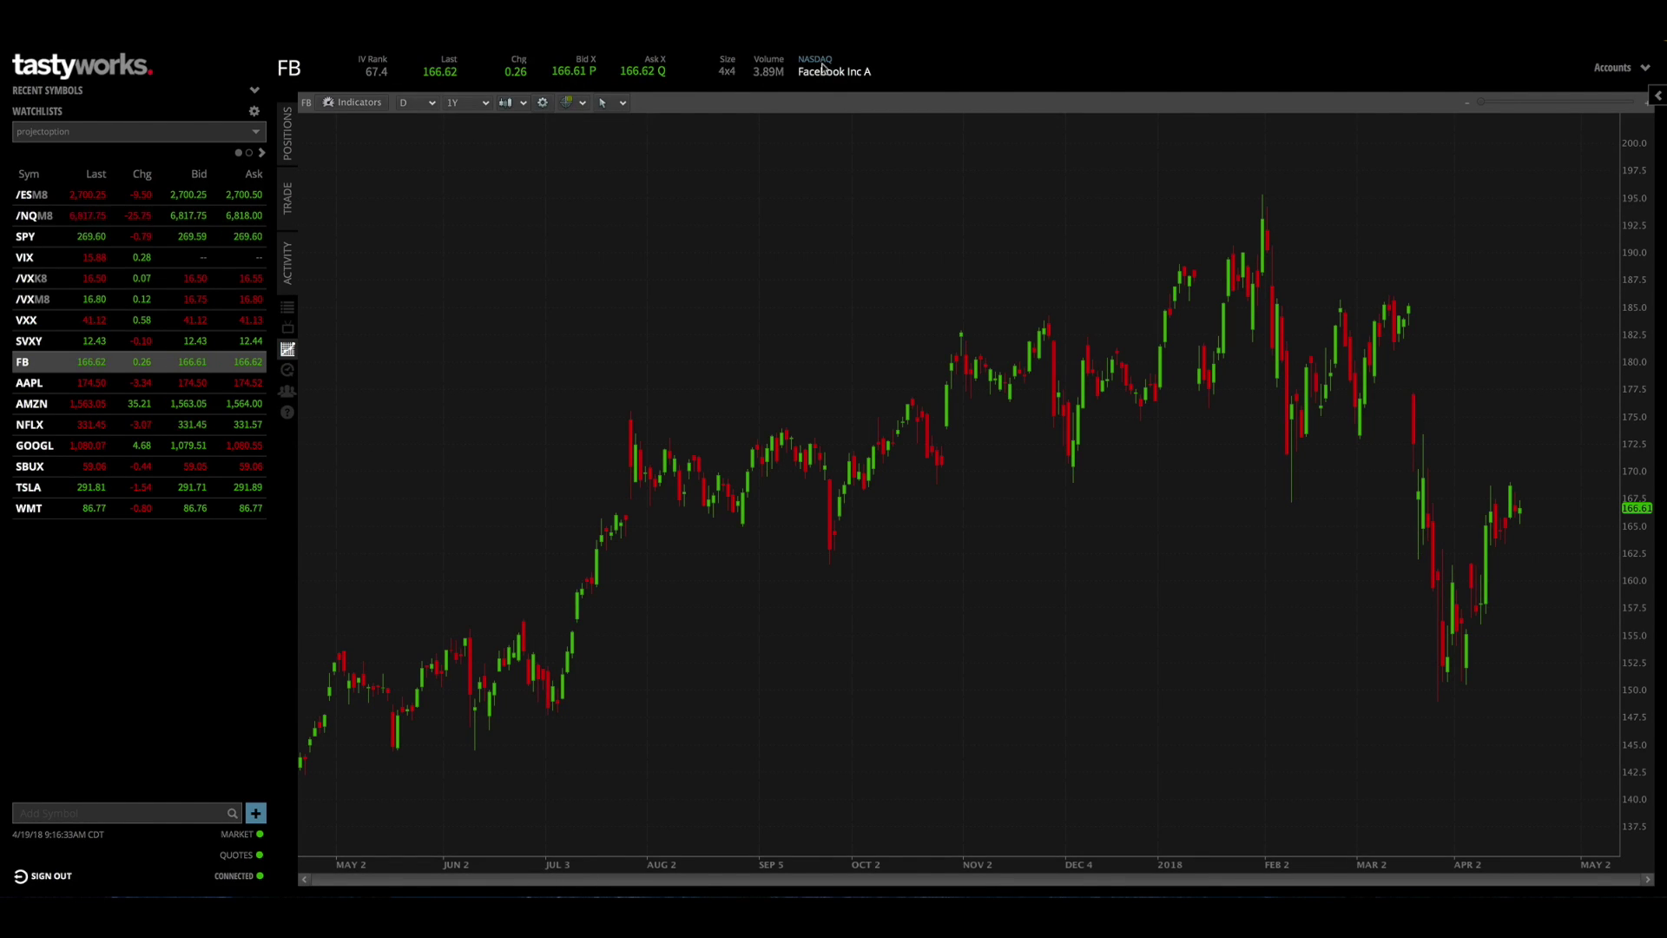
click(306, 71)
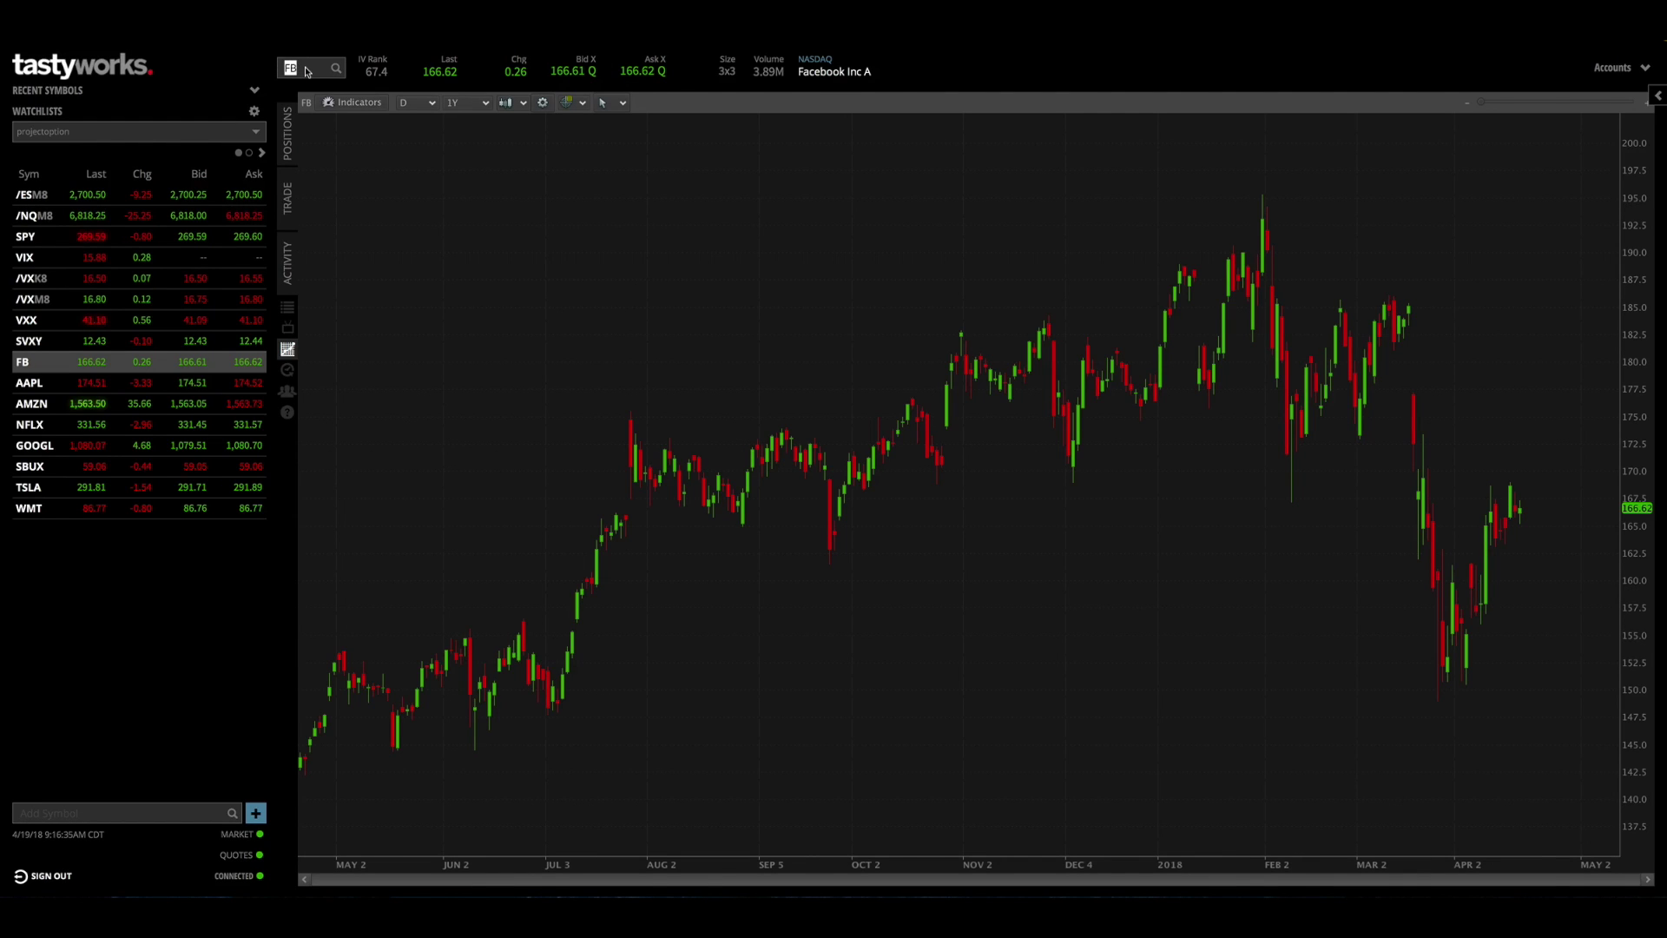
Step: Load WMT, then clear the symbol box and load AMZN into the quote and chart
text(WMT)
key(Return)
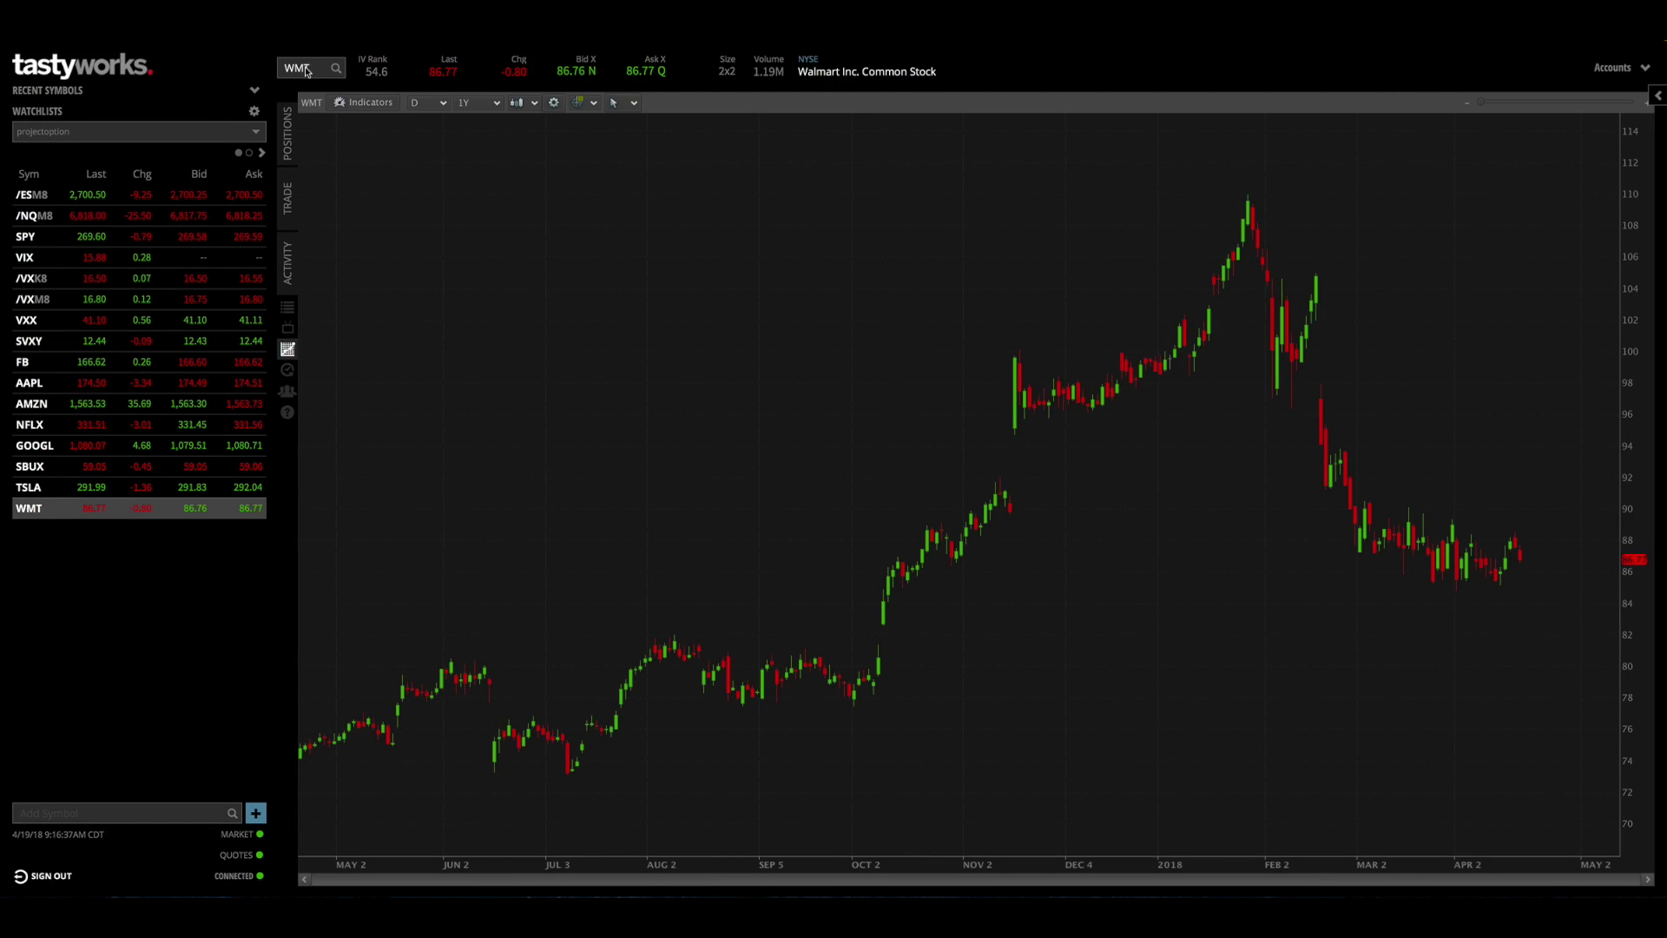
key(BackSpace)
key(BackSpace)
key(BackSpace)
text(AMZN)
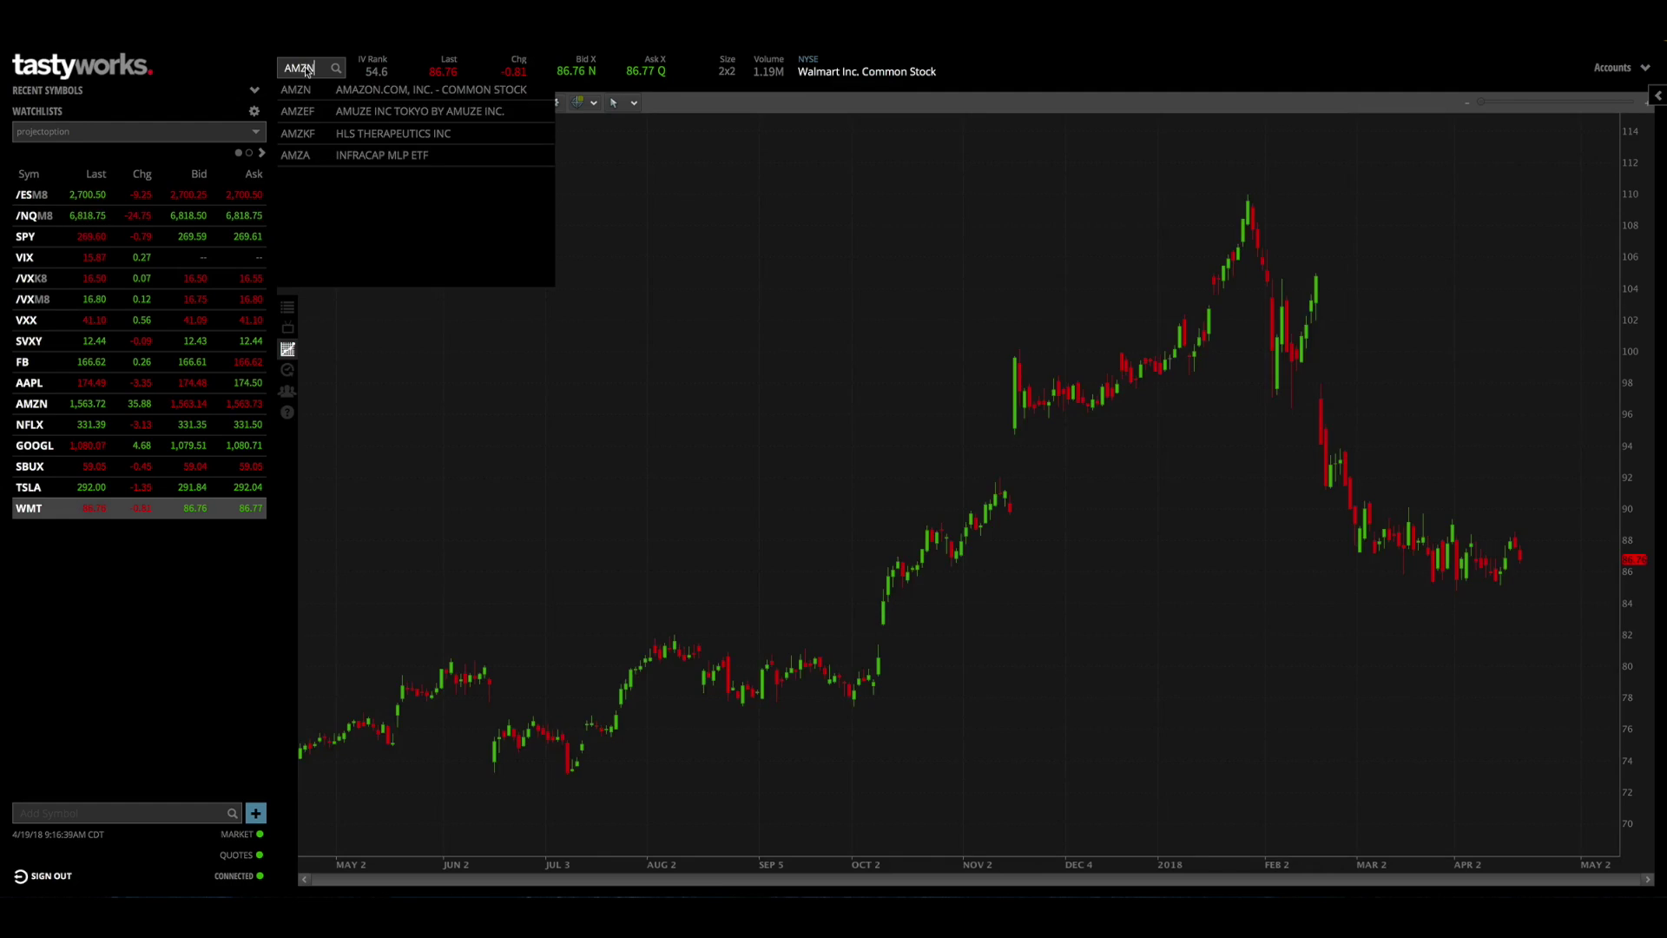
key(Return)
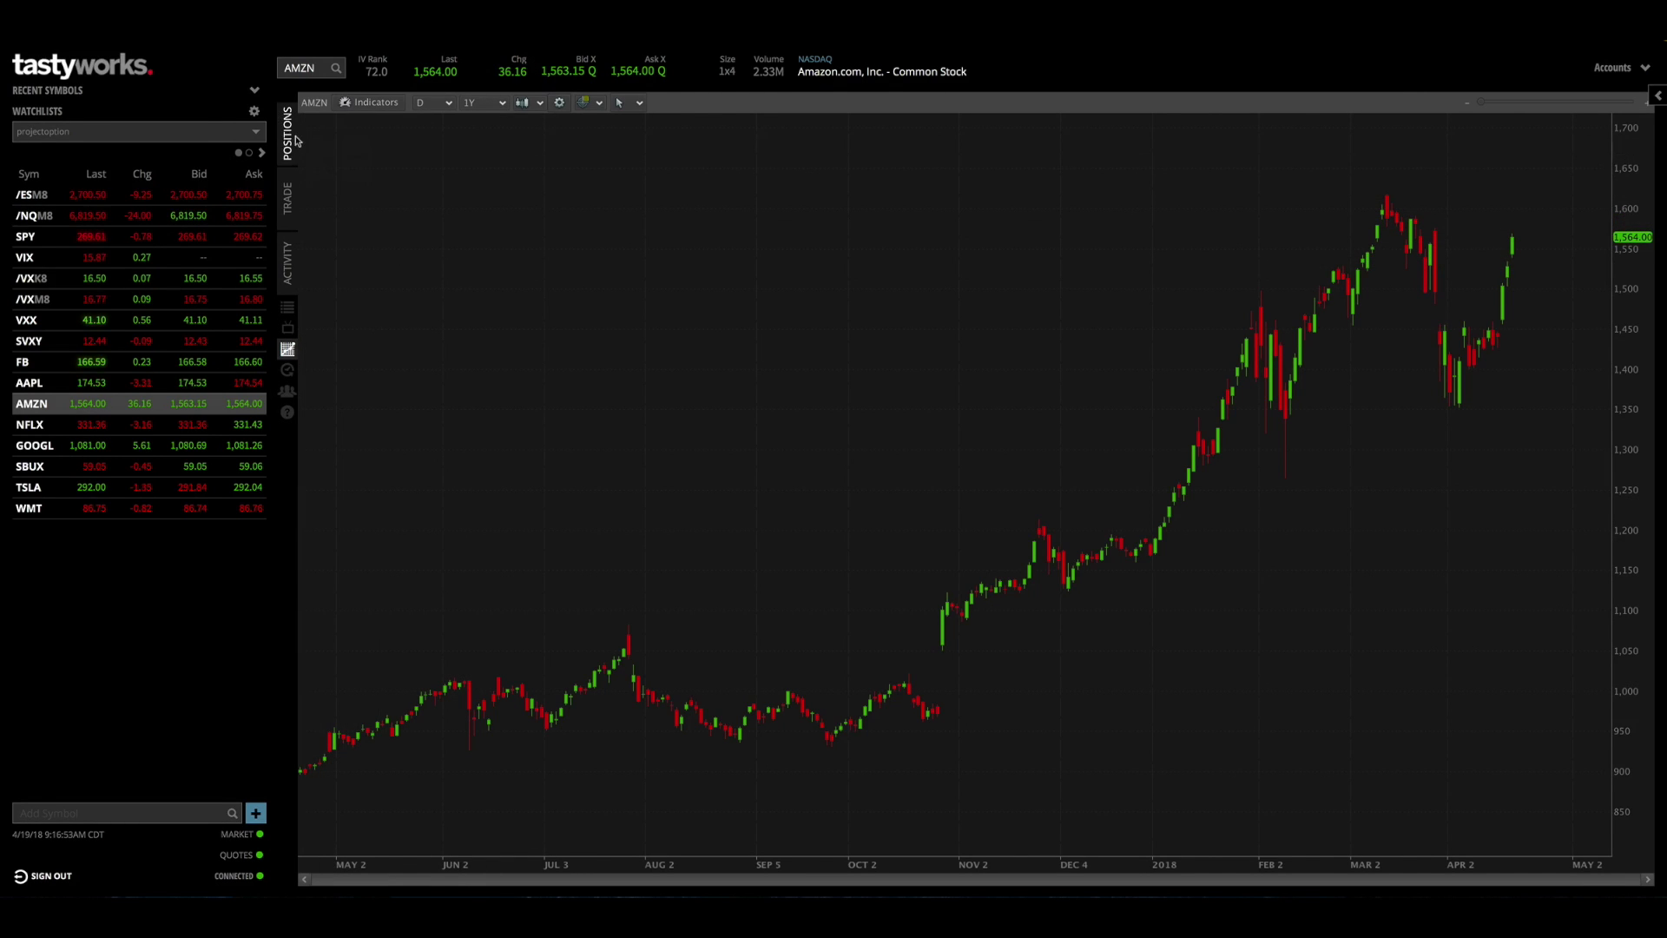
Step: Open AMZN's trade page and show its option chain in CURVE mode
click(289, 199)
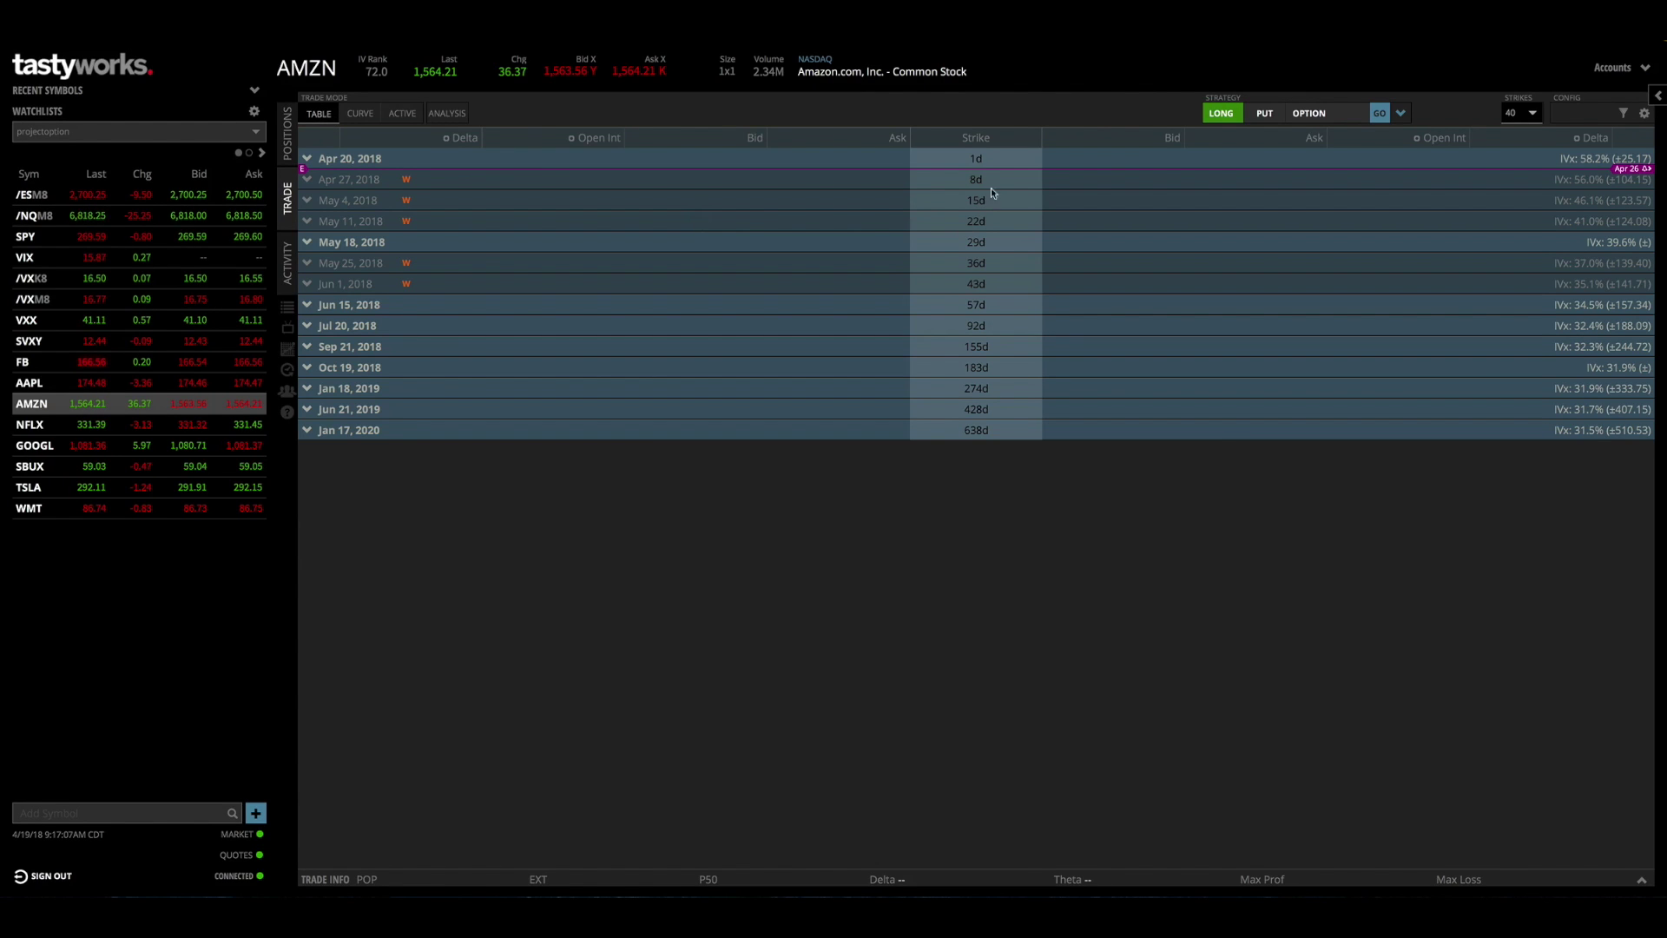
click(358, 113)
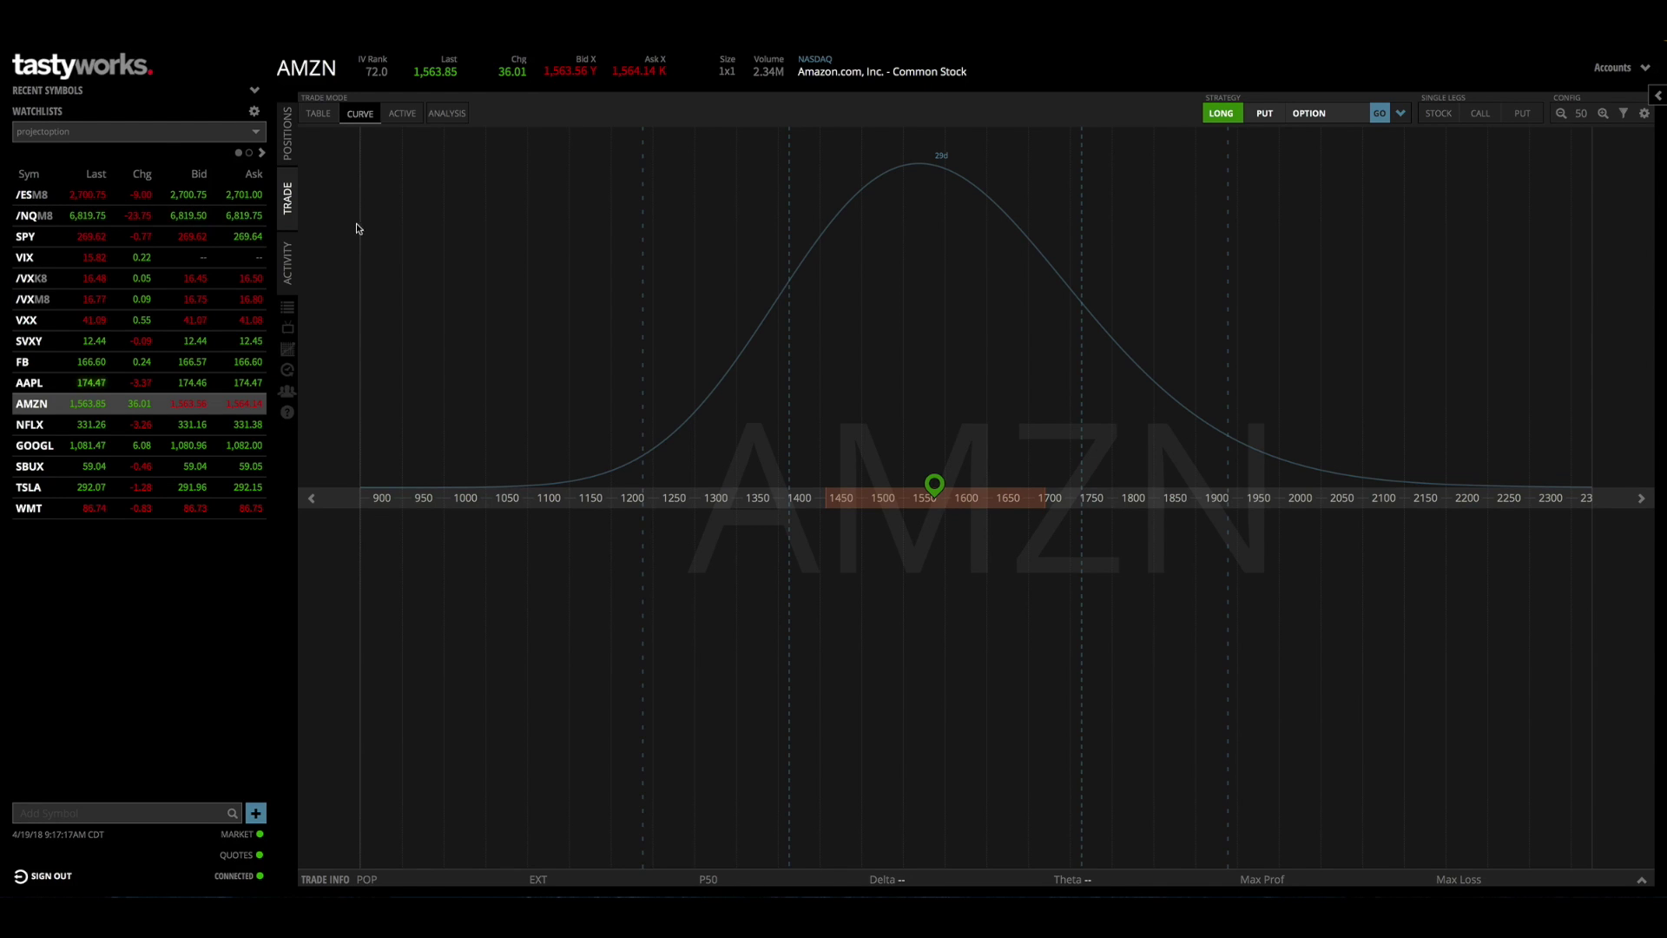
Step: Switch AMZN's option chain back to TABLE mode listing its 14 expirations
click(317, 114)
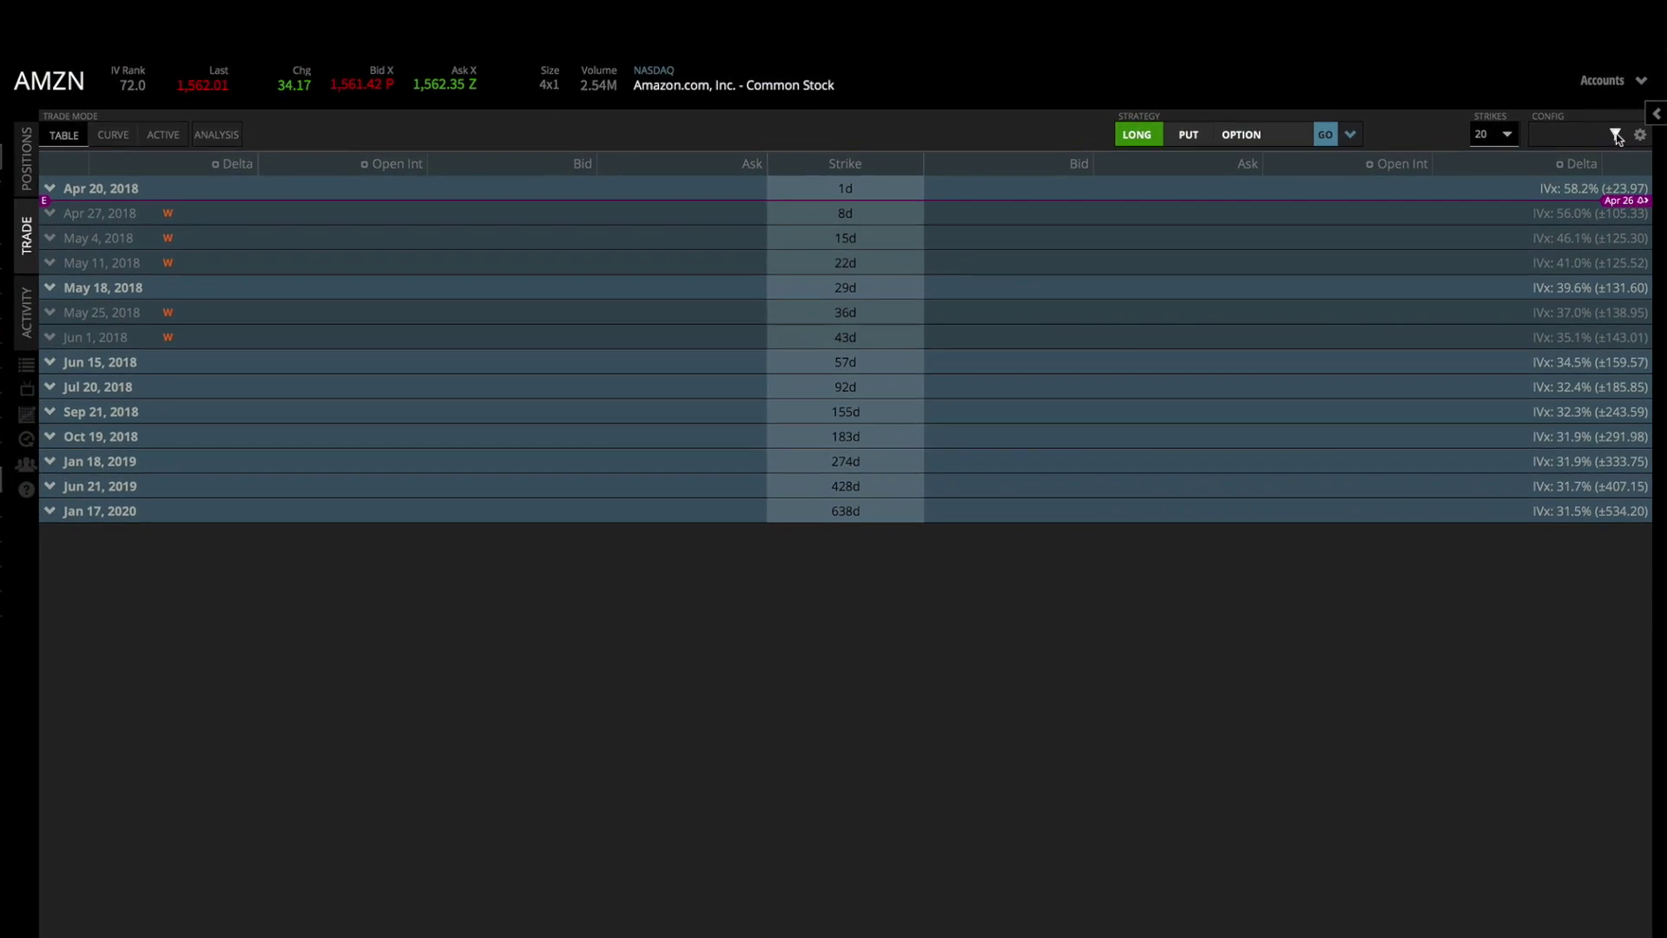
Step: Filter AMZN's chain to Regular Expirations Only and expand the May 18, 2018 expiration
click(1615, 140)
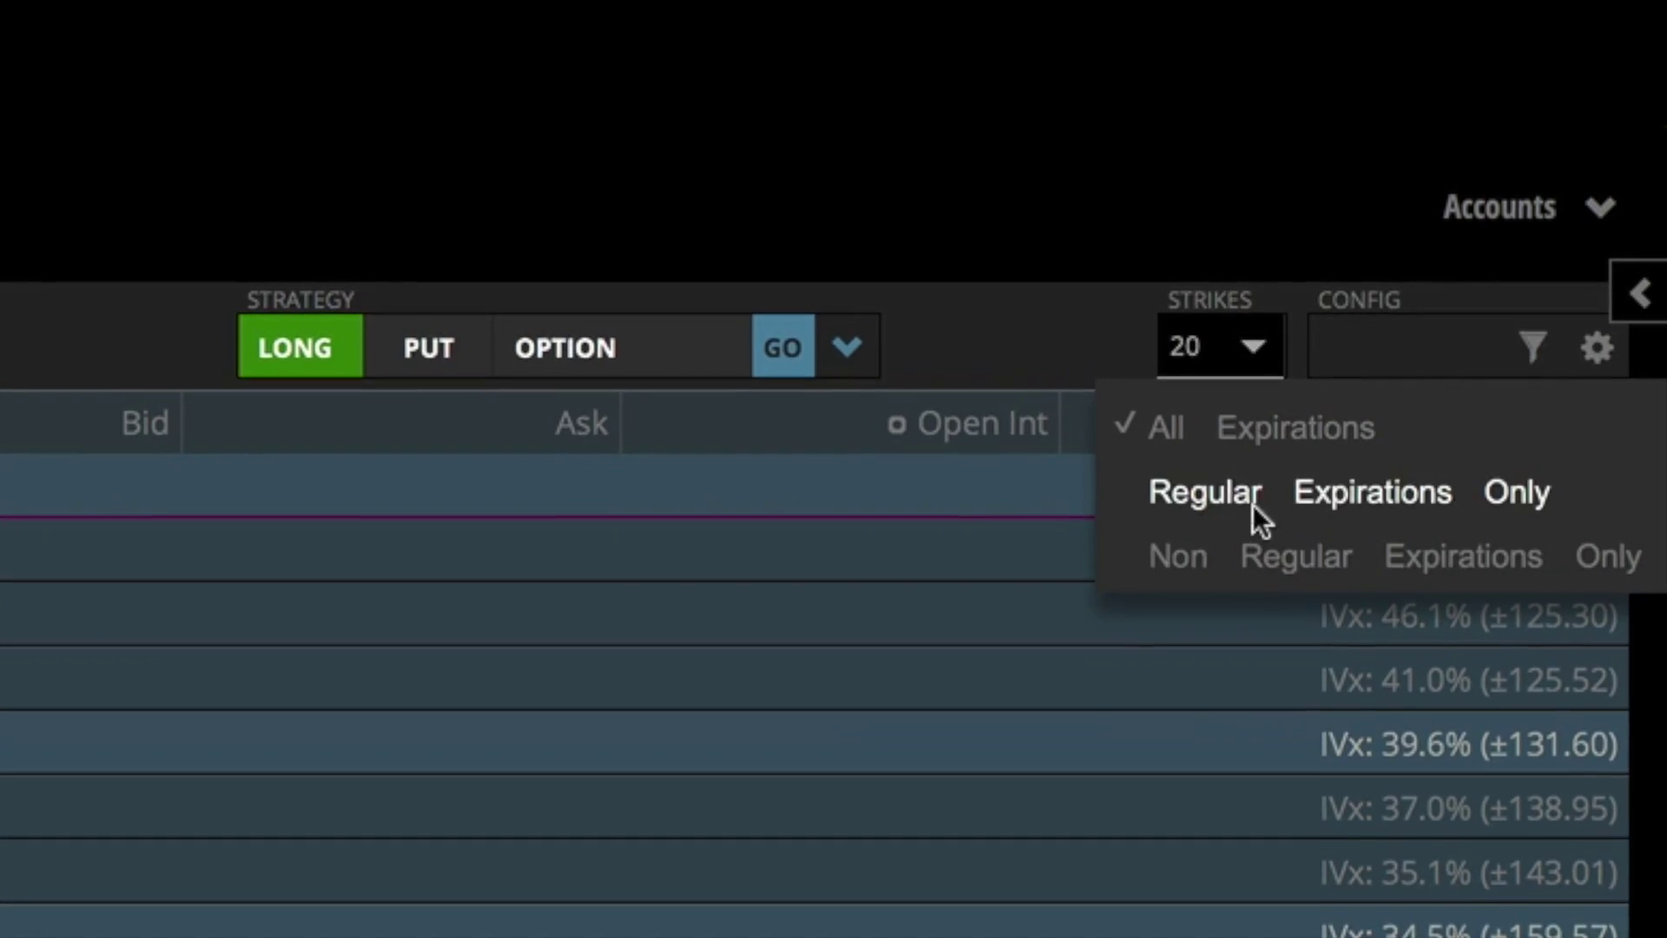
click(1205, 489)
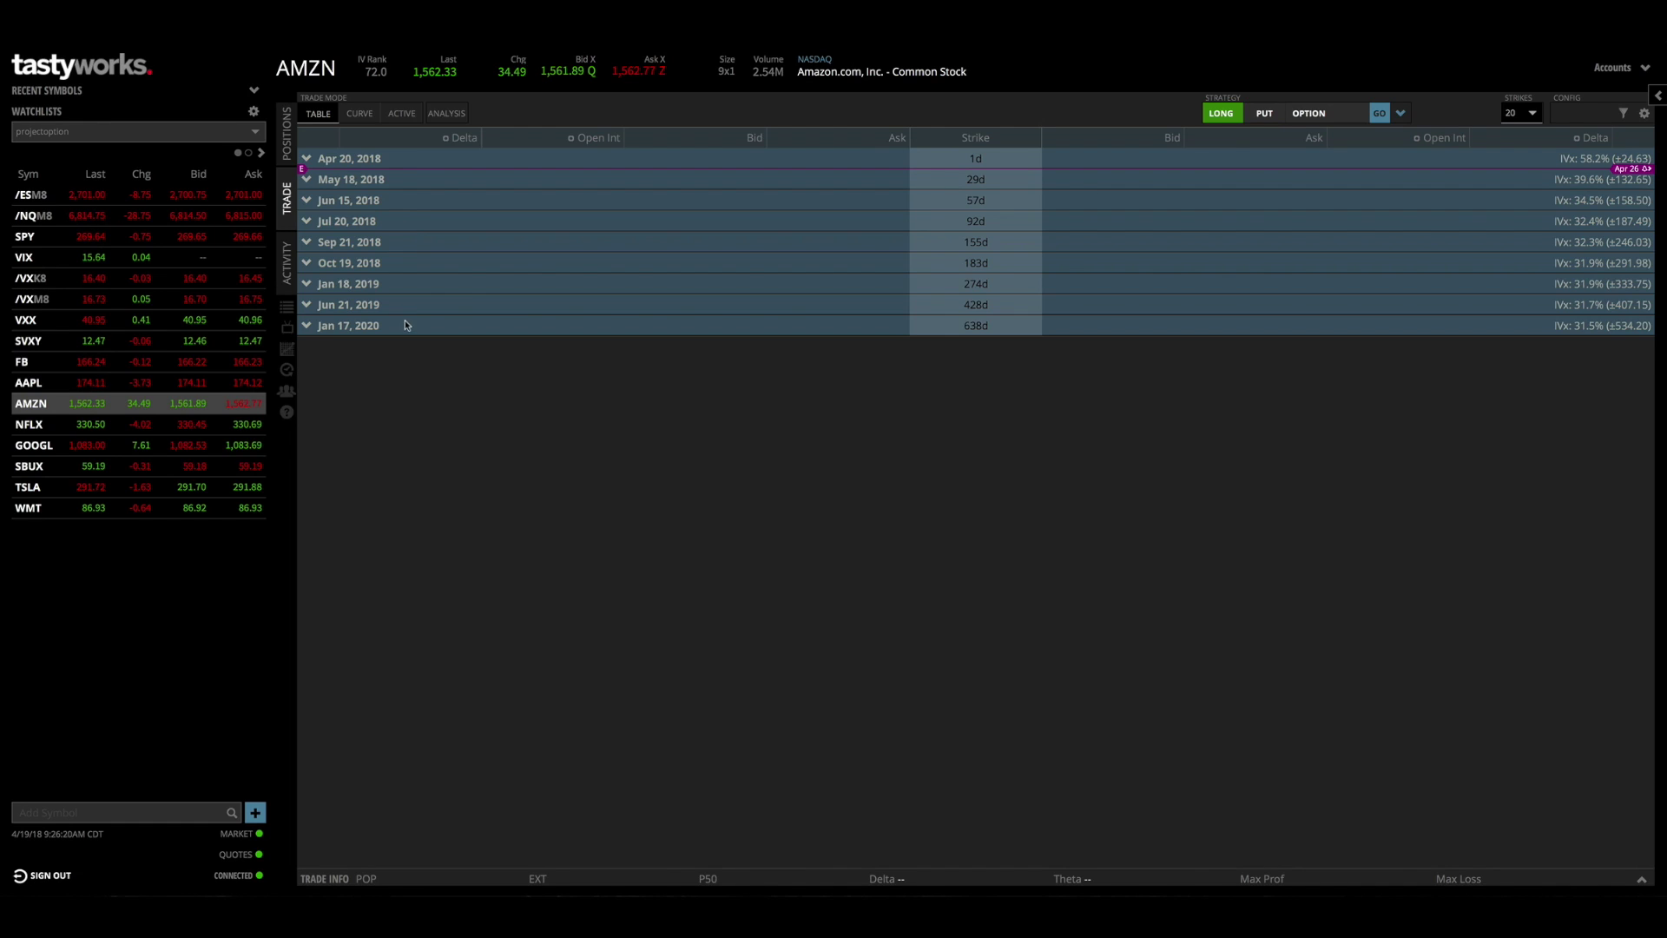
click(1622, 113)
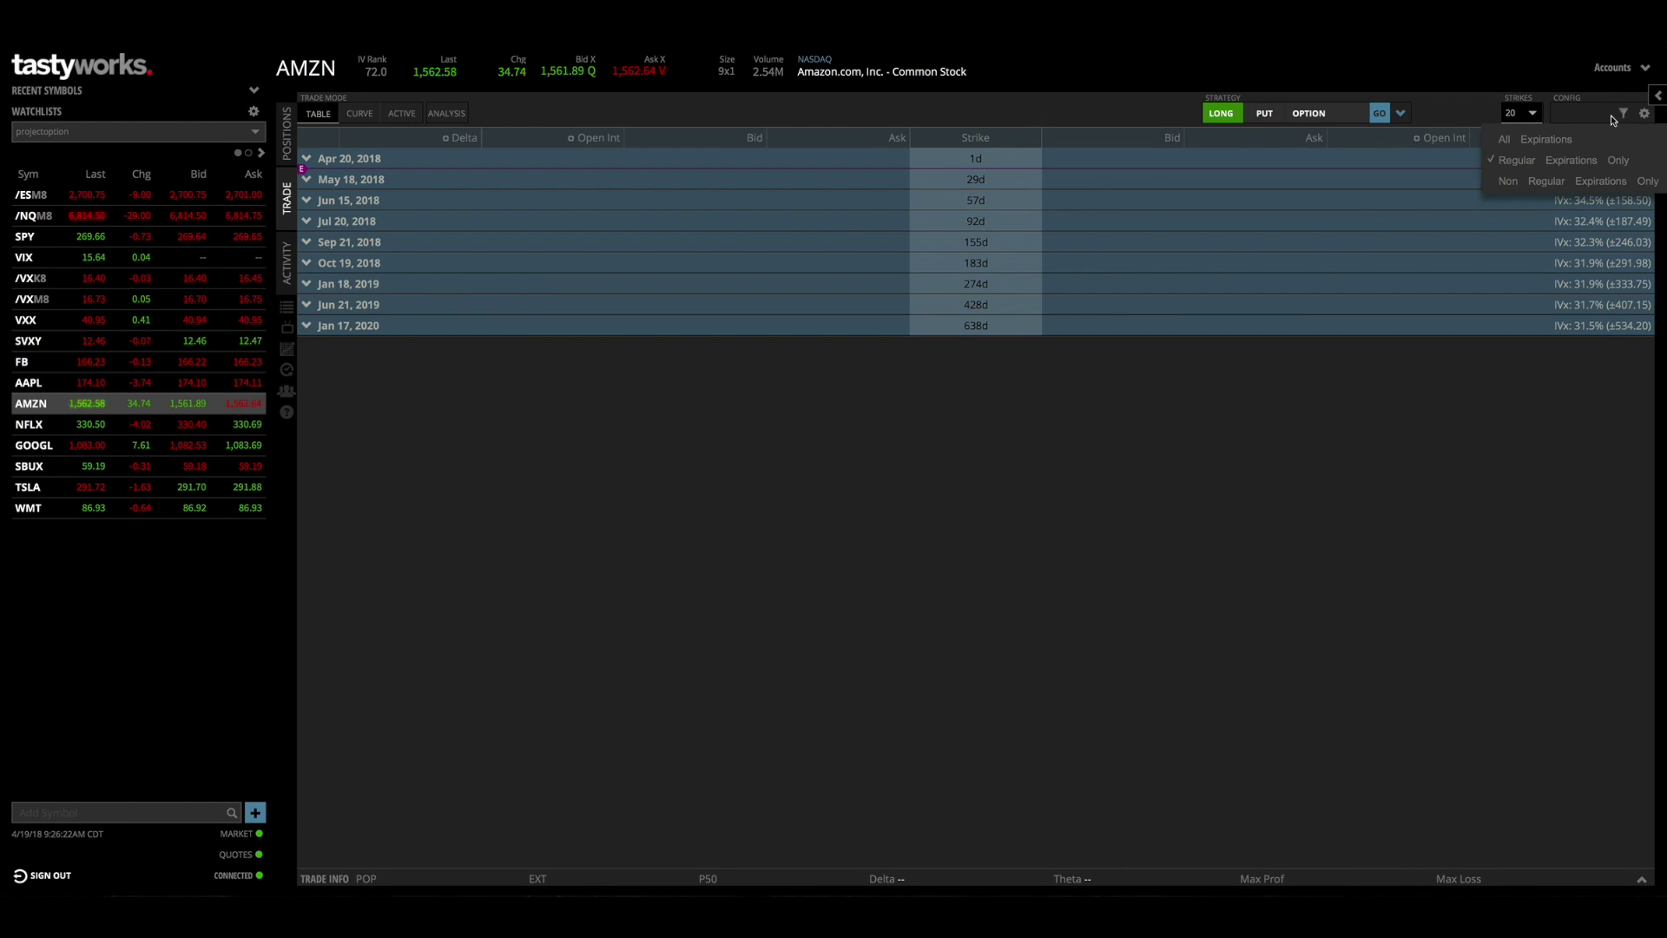
click(1538, 183)
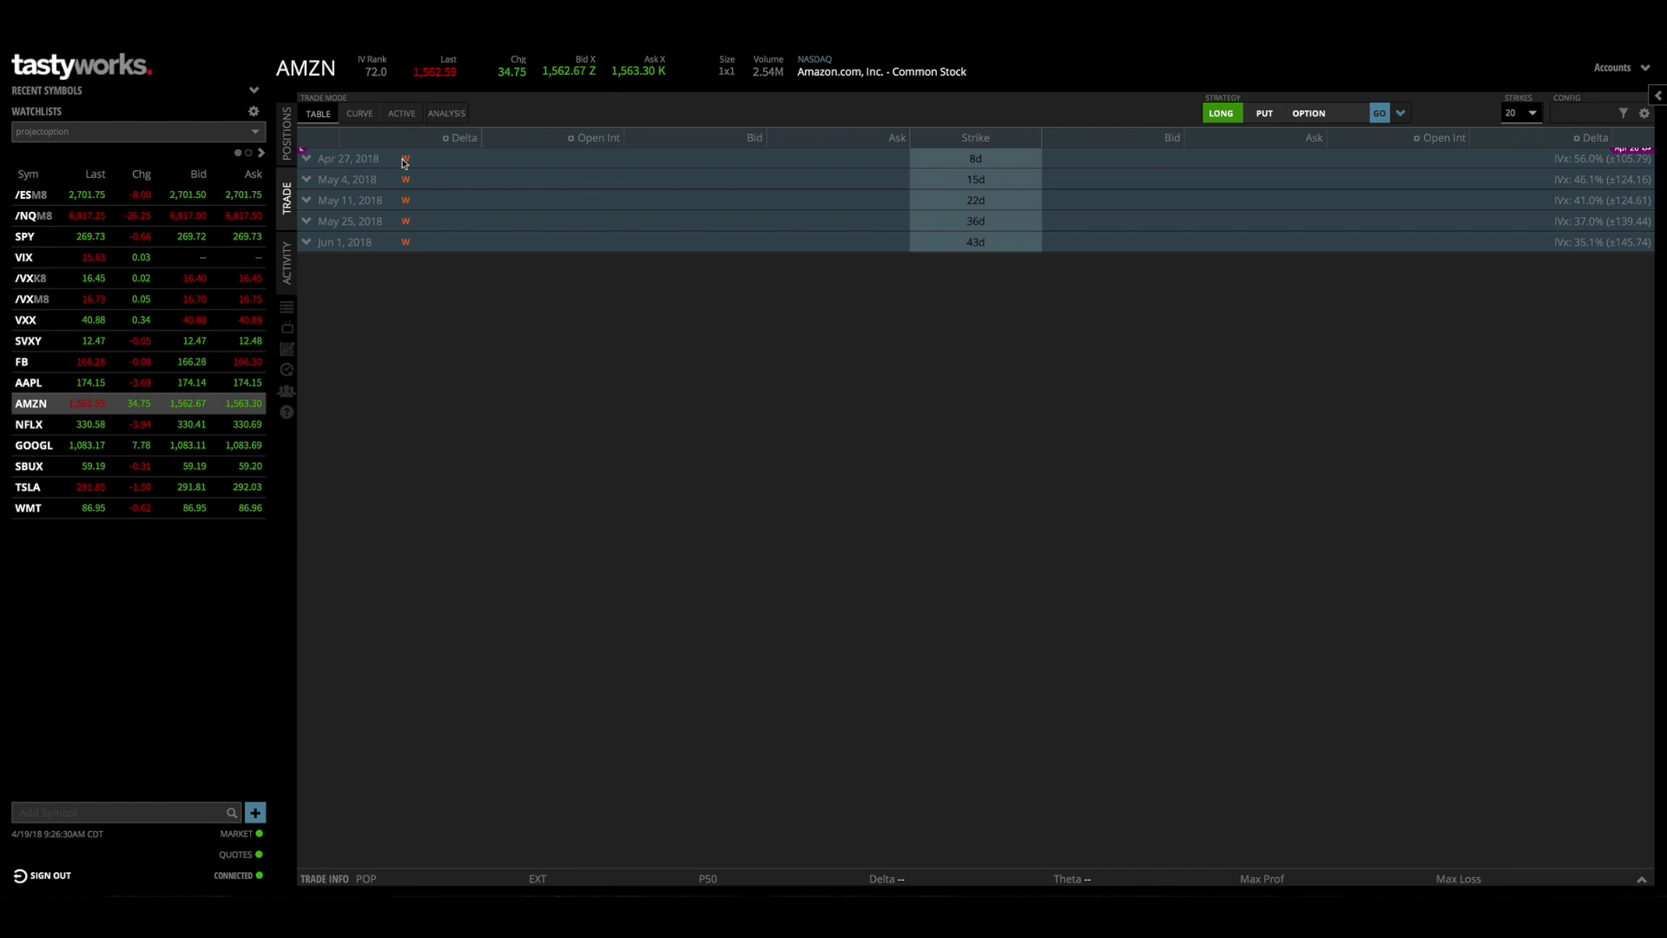
click(1623, 116)
click(1562, 160)
click(1622, 116)
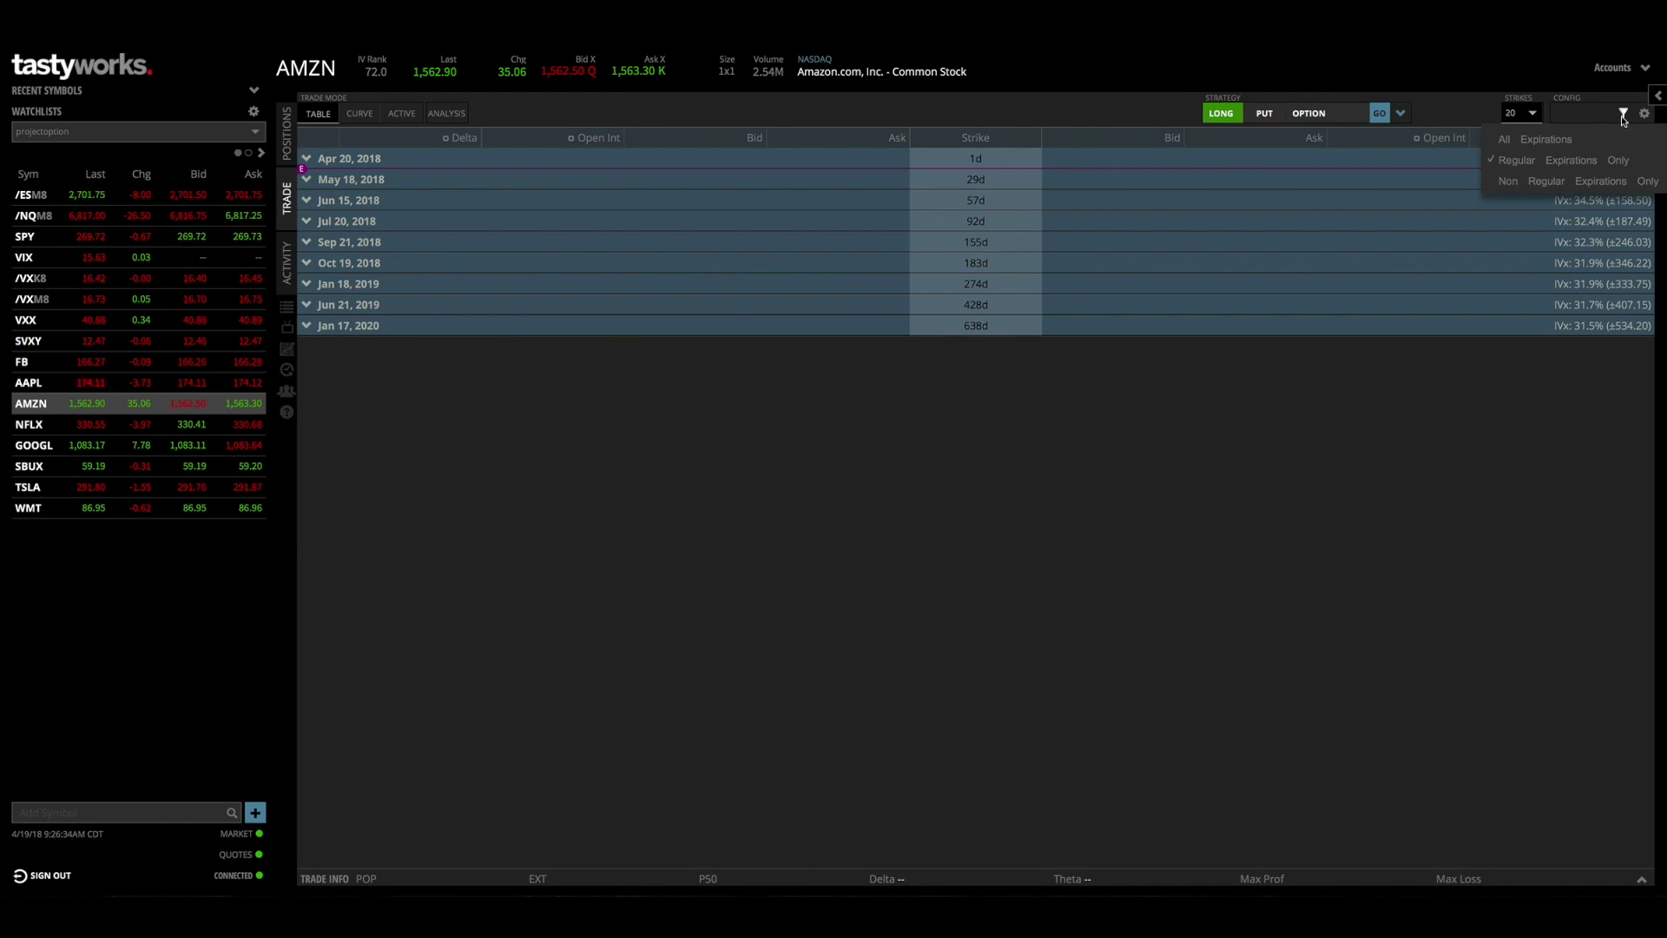
click(1556, 163)
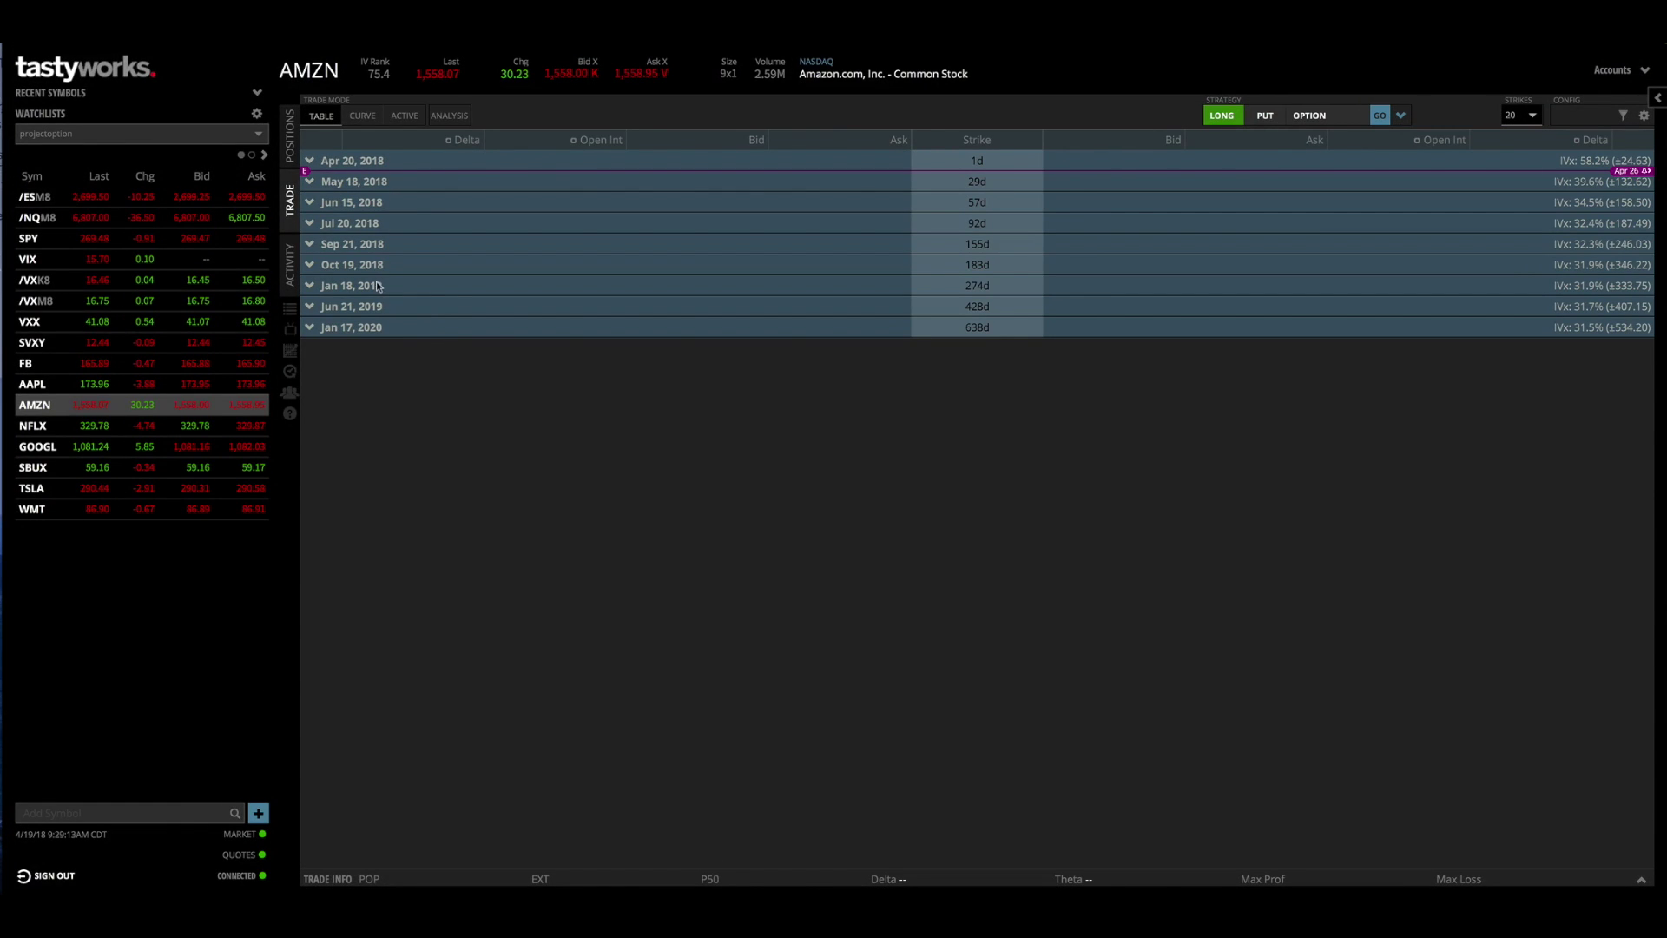
click(310, 183)
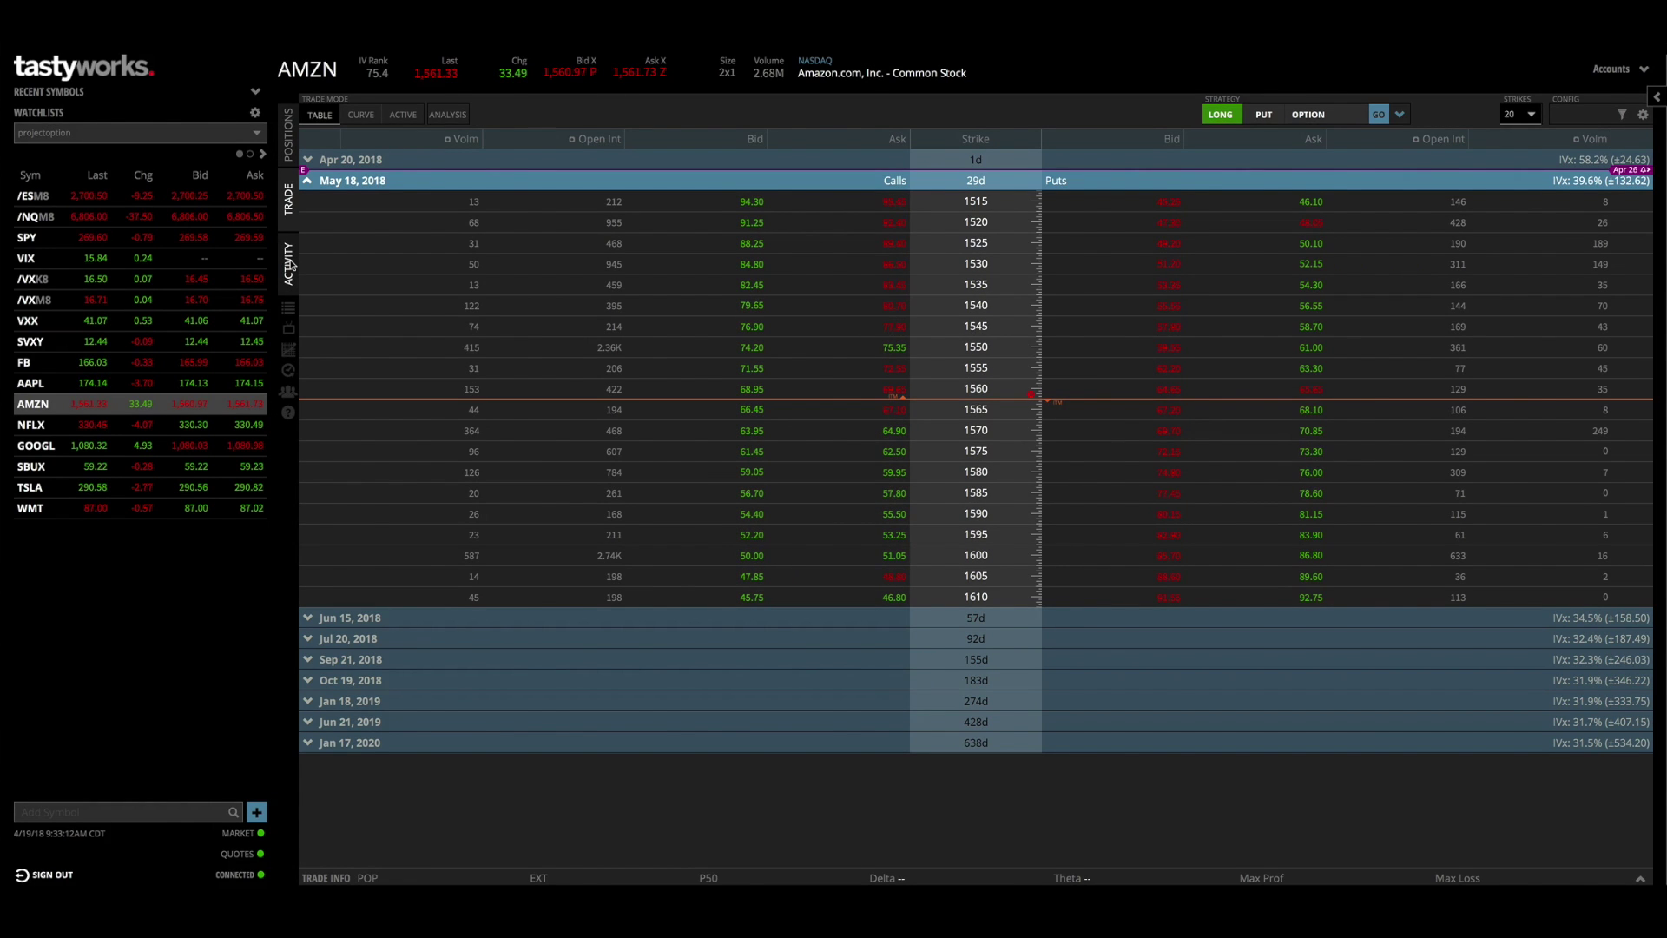
Step: Open the WATCHLIST page and load the projectoption watchlist from the saved-watchlists dropdown
mouse_move(290, 311)
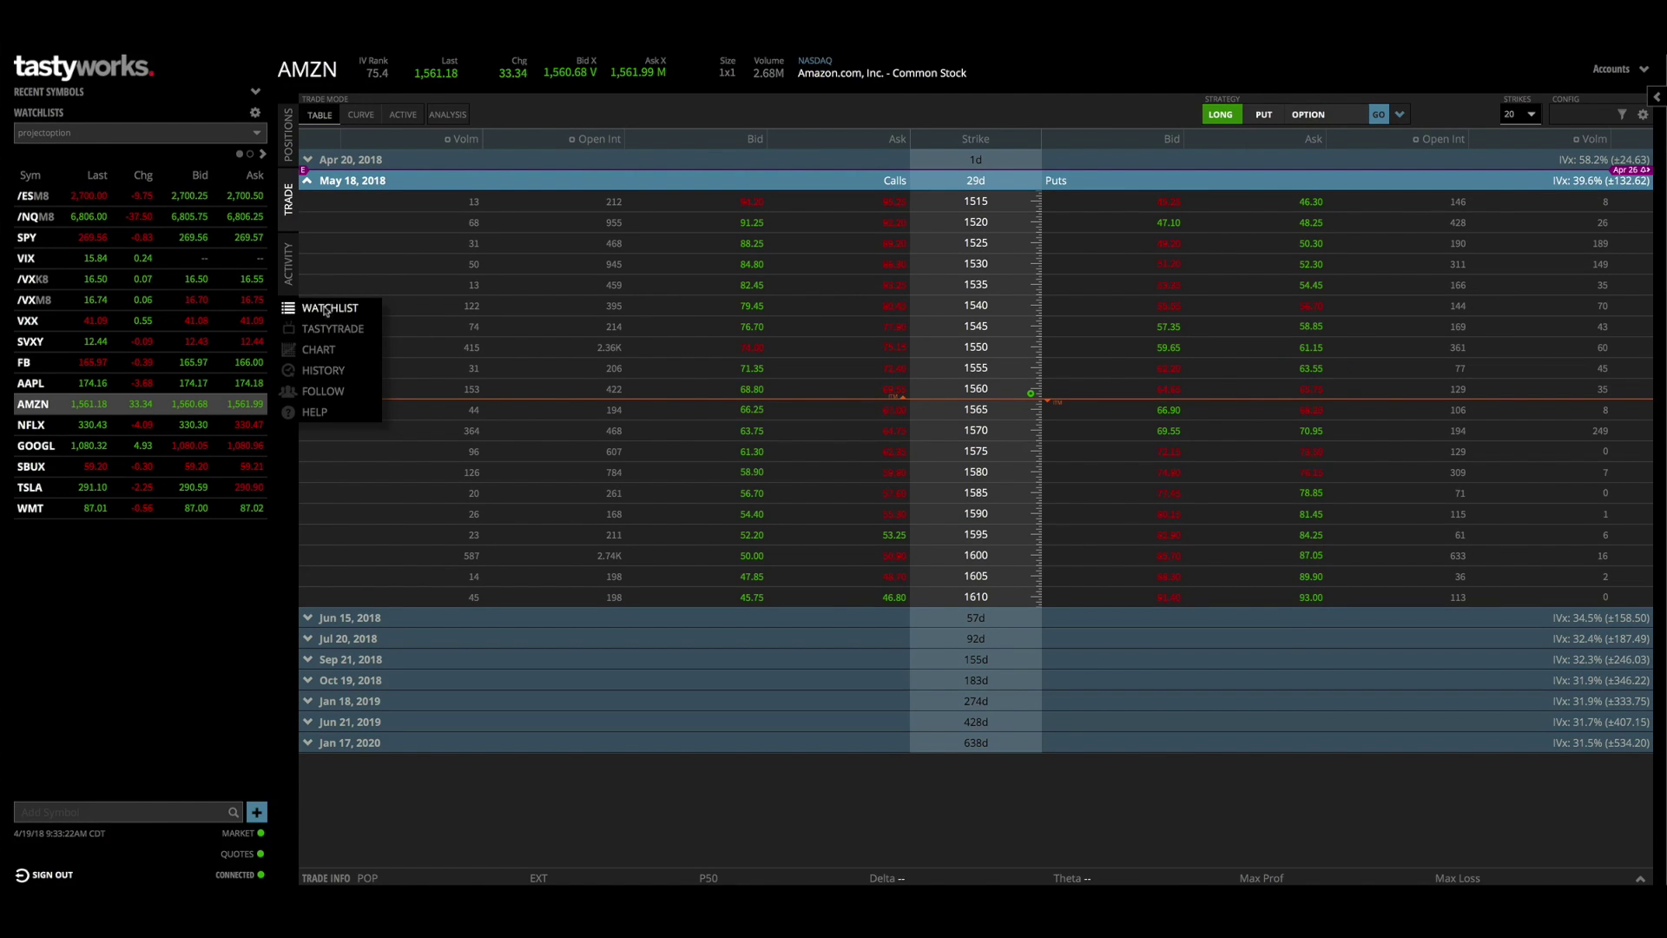
click(338, 310)
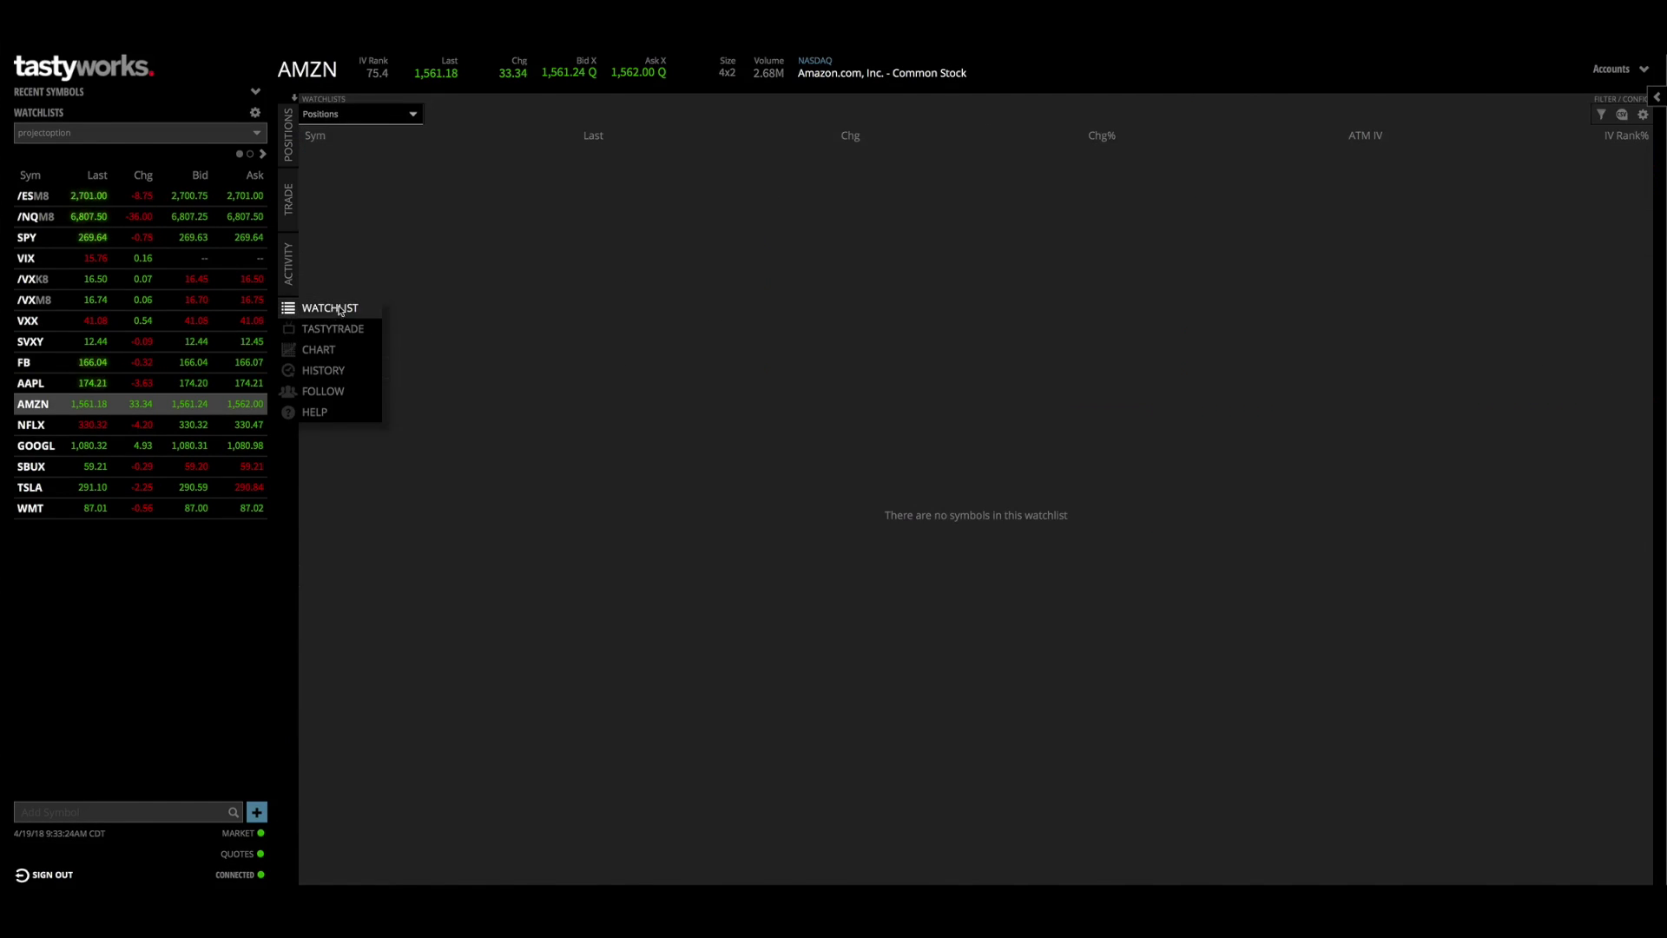
click(365, 114)
scroll(360, 243, down, 2)
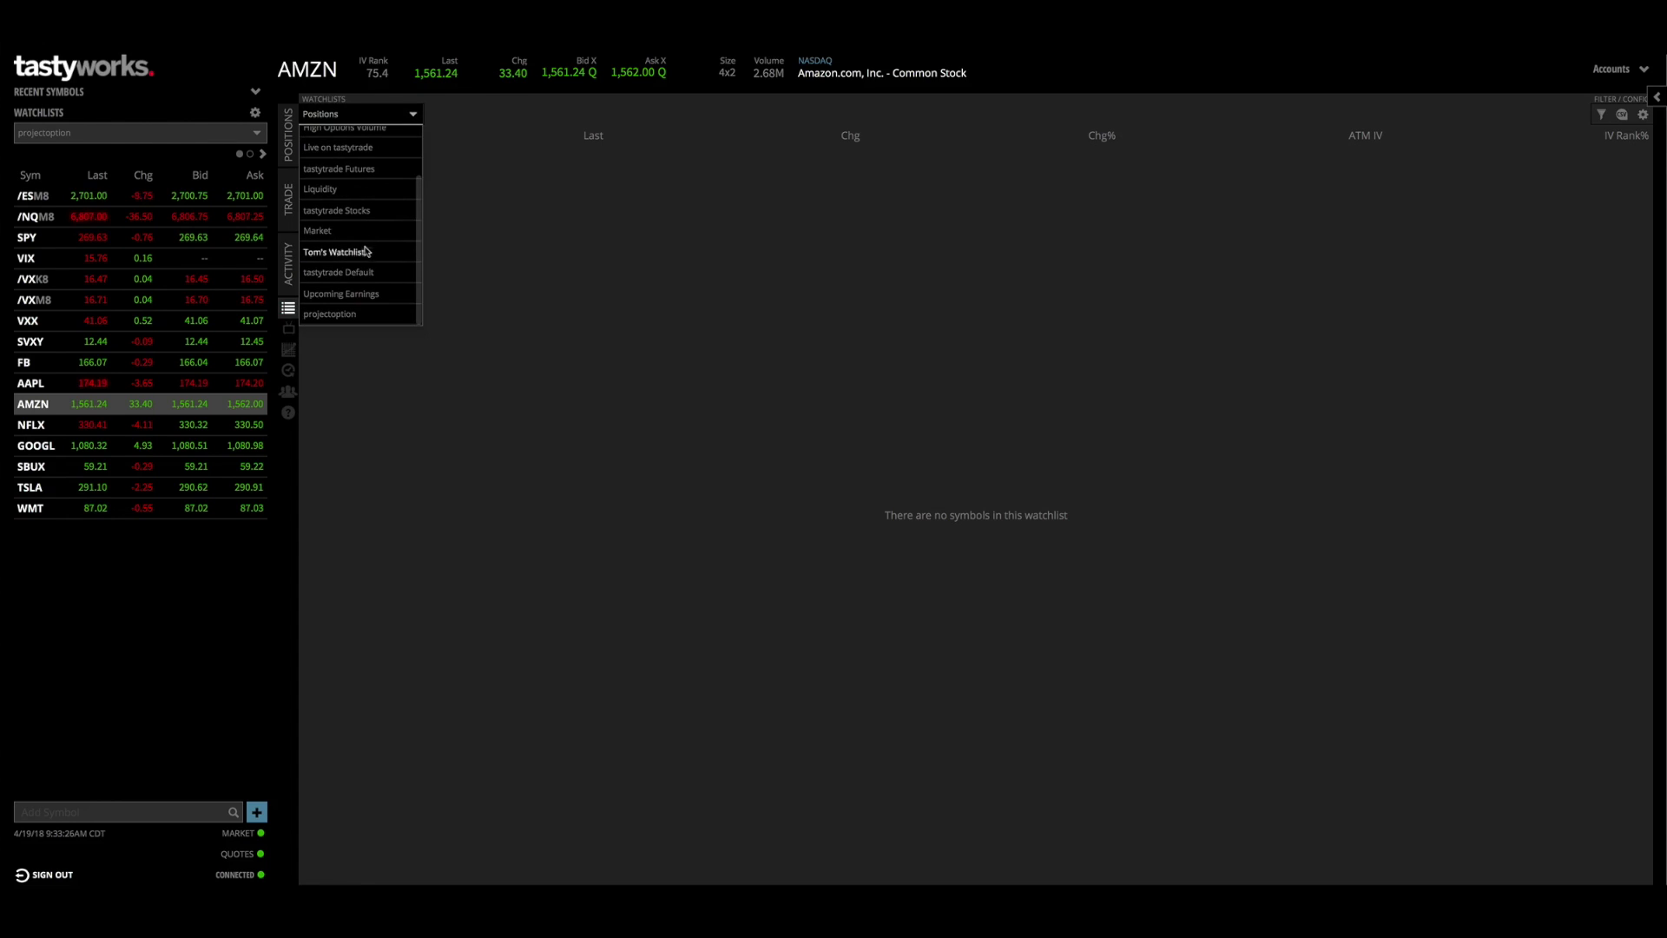
click(329, 313)
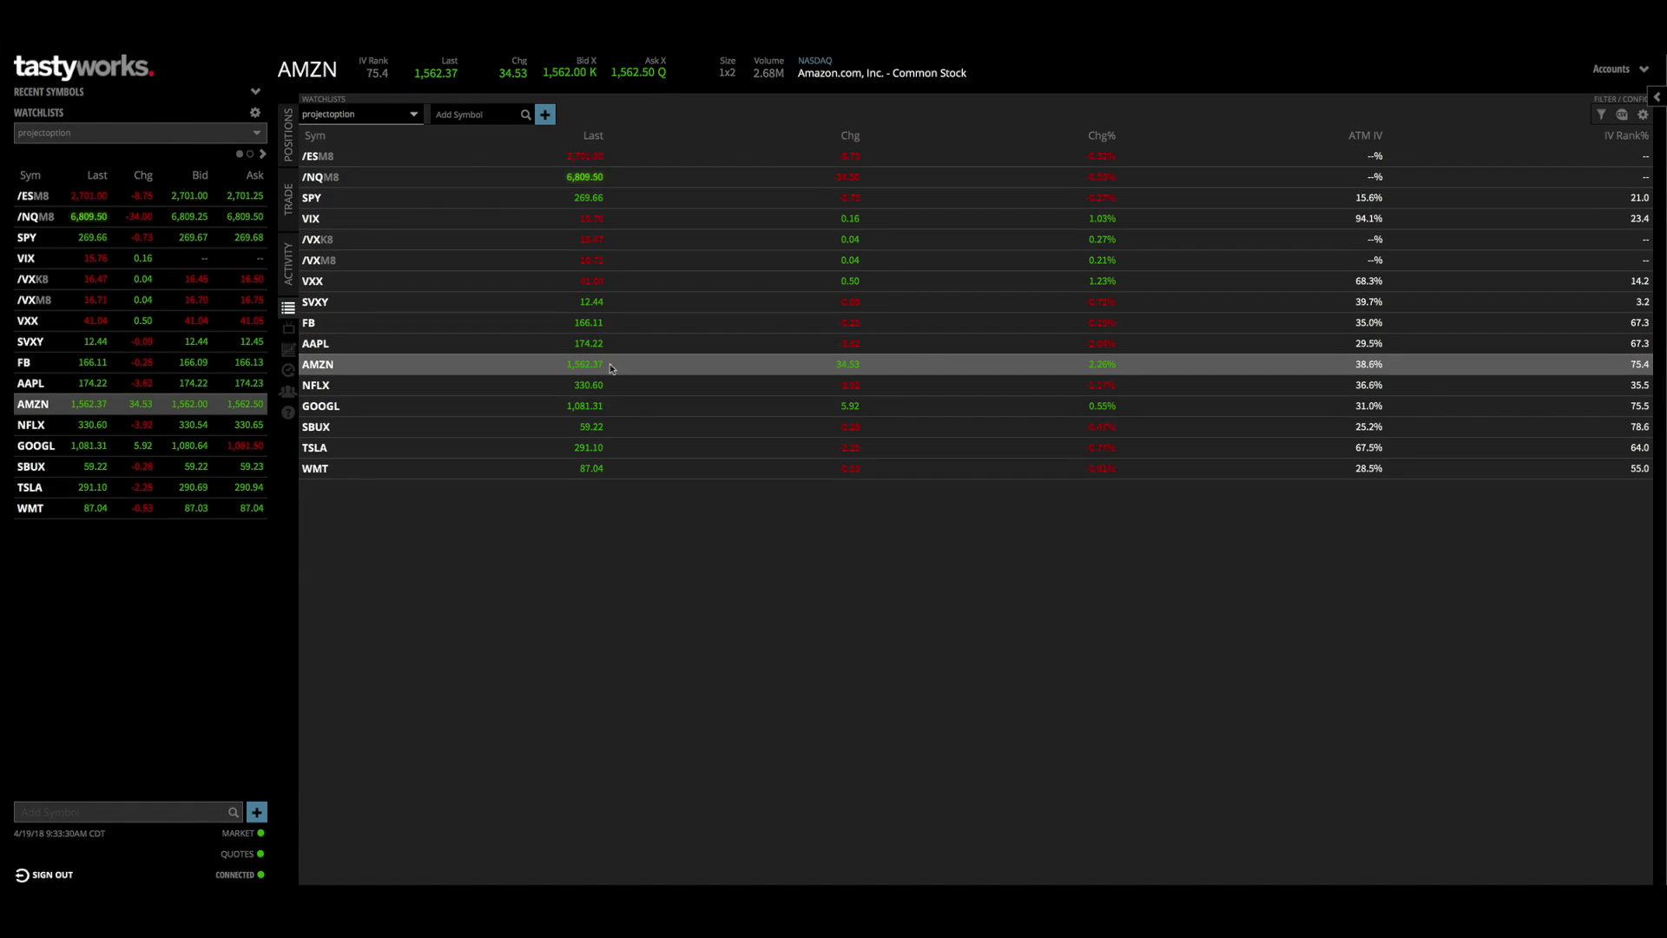
Step: In the watchlist column settings, move Mid to Displayed under IV Rank and apply
click(1644, 116)
click(1075, 261)
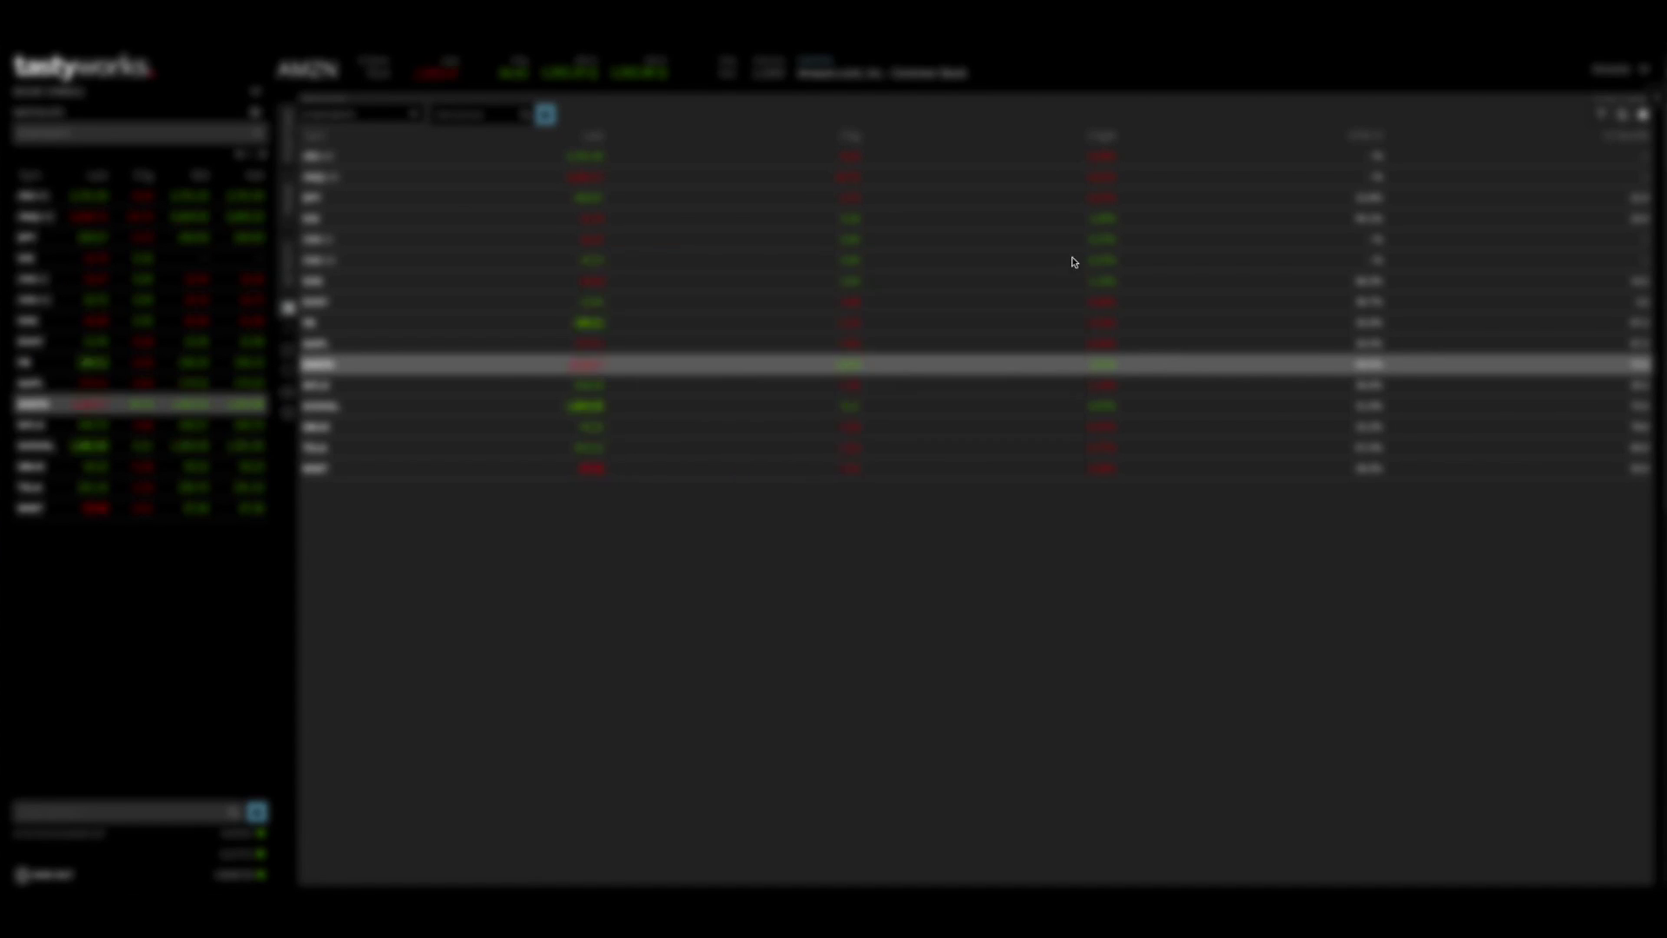
click(1643, 116)
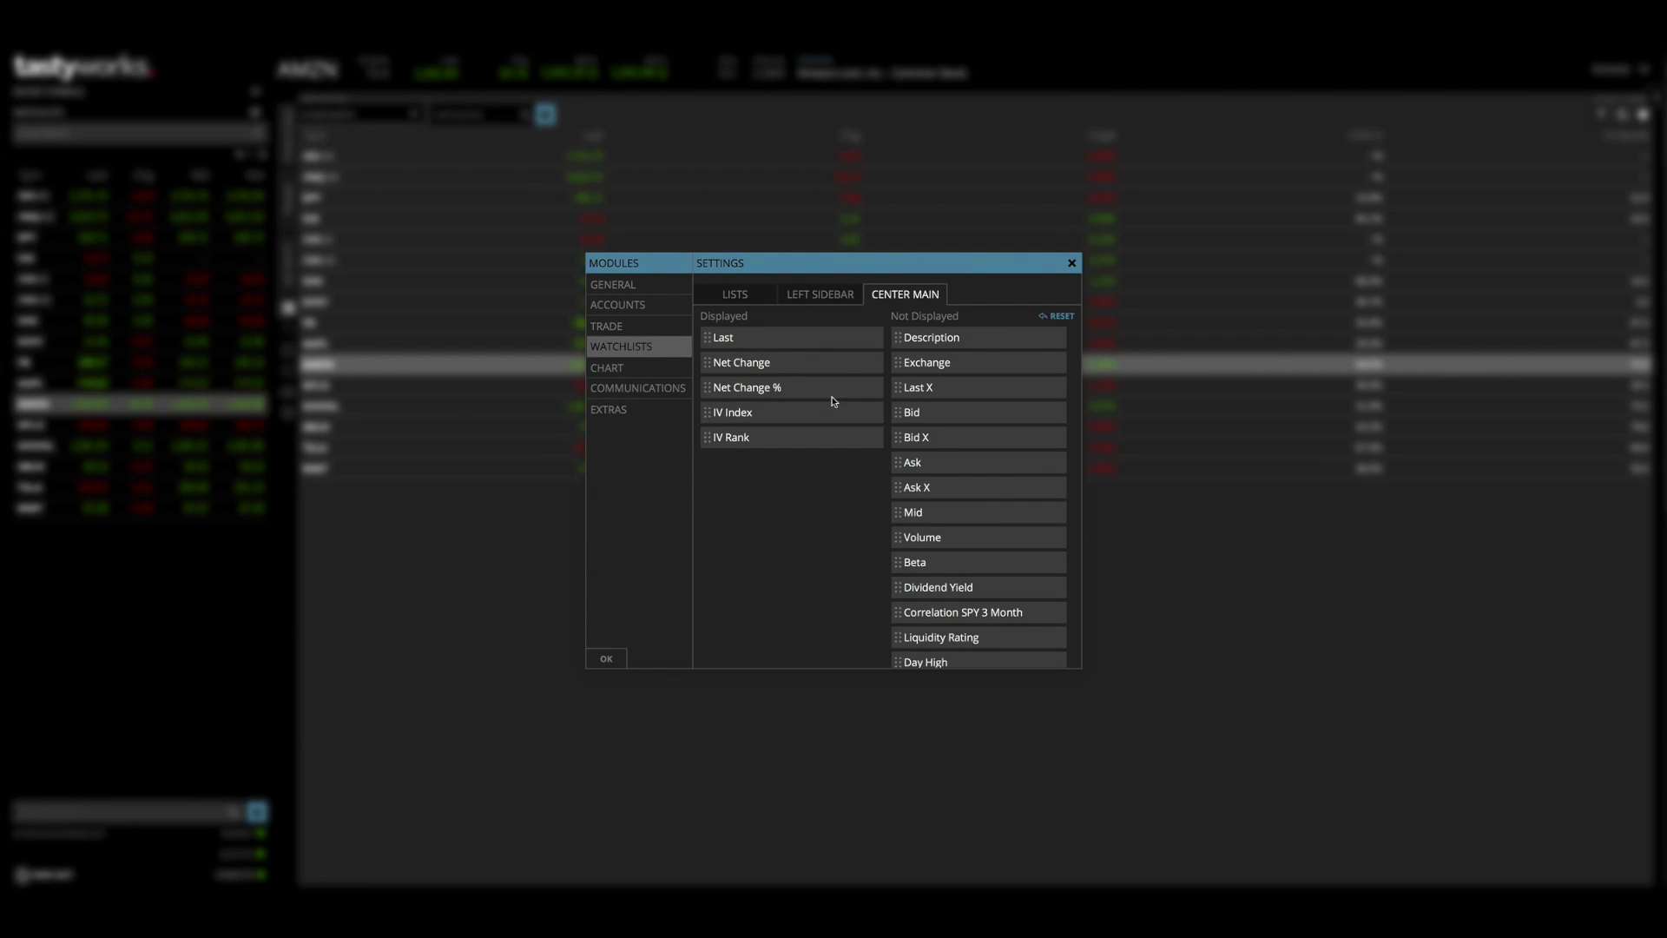
scroll(952, 425, down, 1)
scroll(942, 447, up, 1)
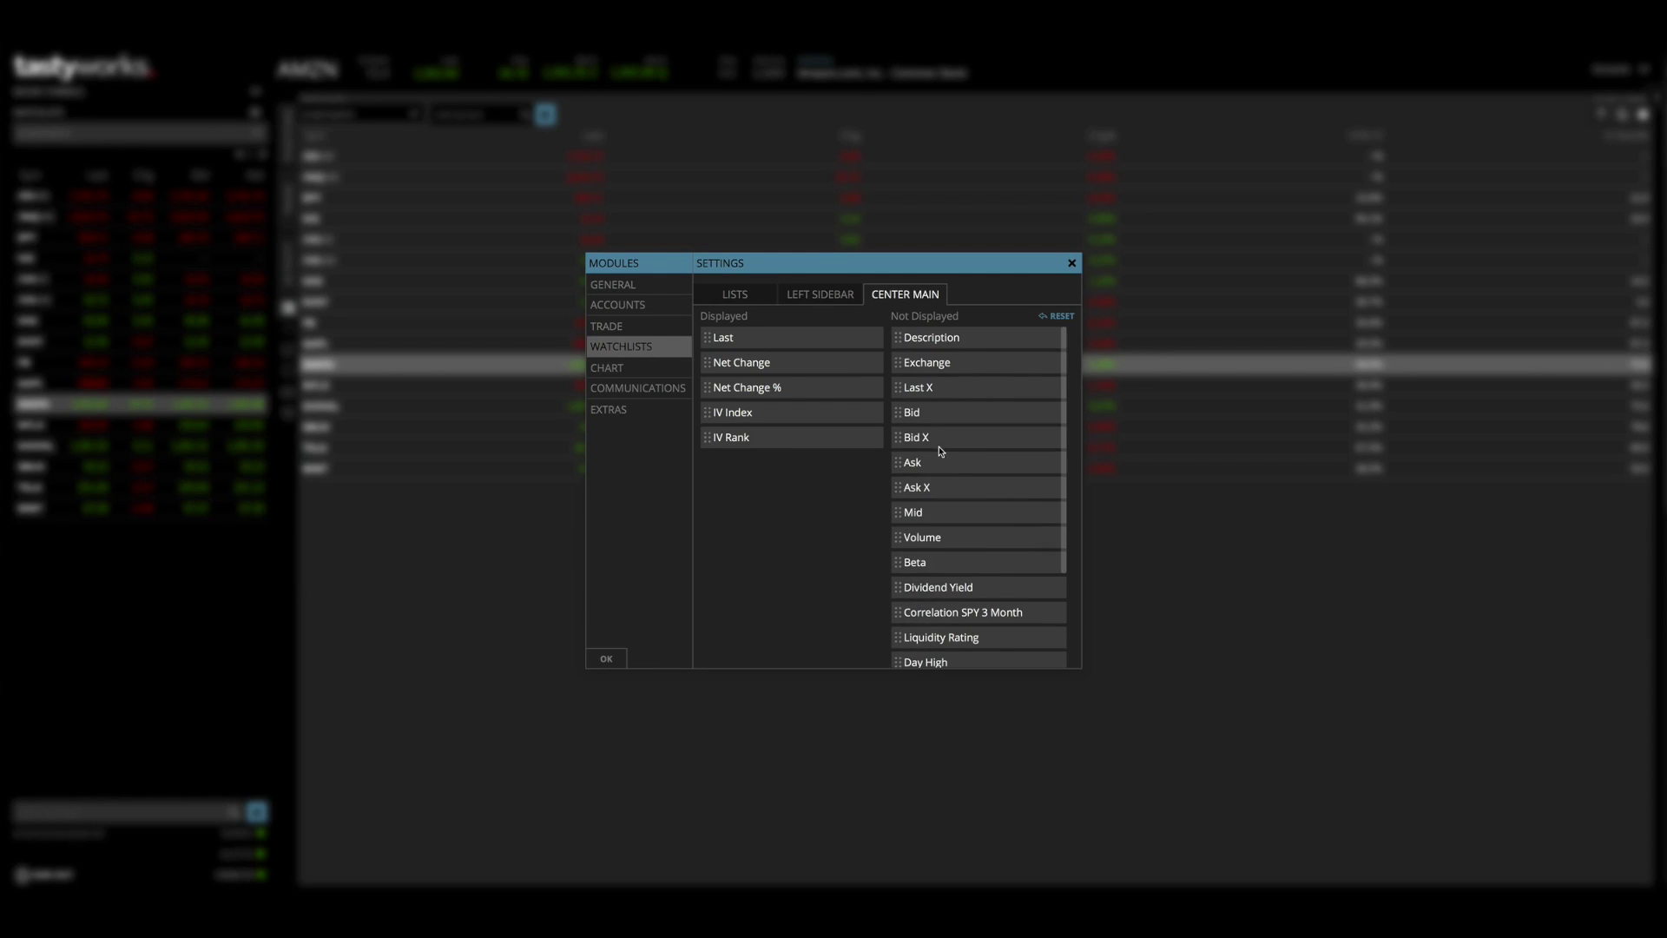
drag(931, 512, 767, 478)
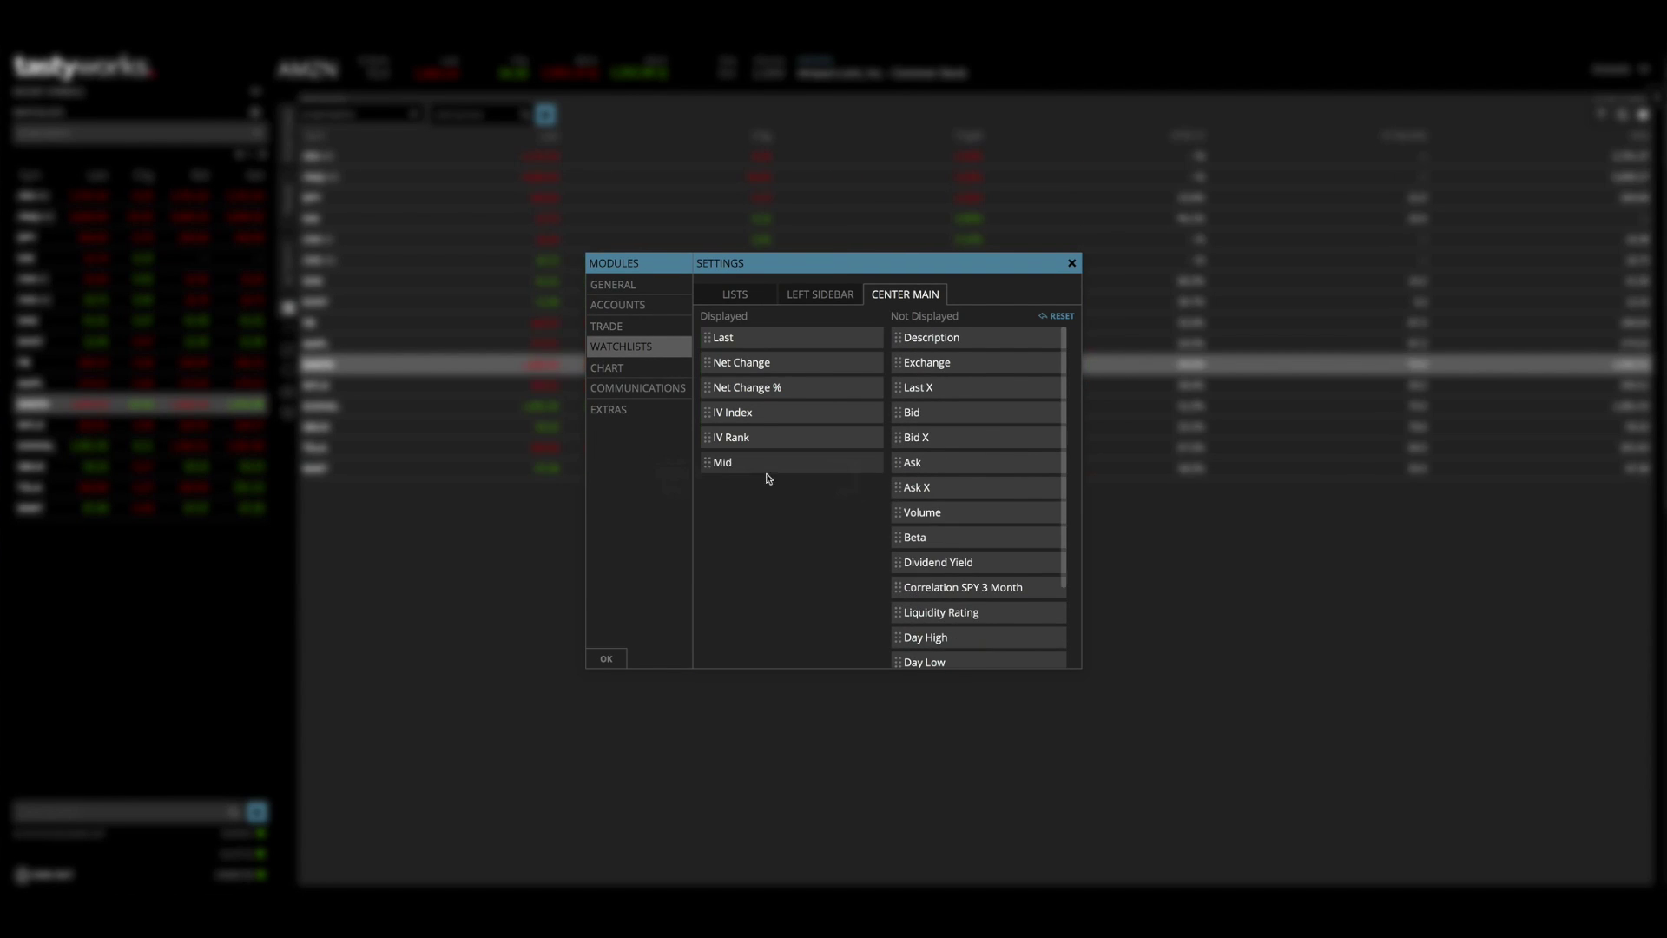
click(606, 658)
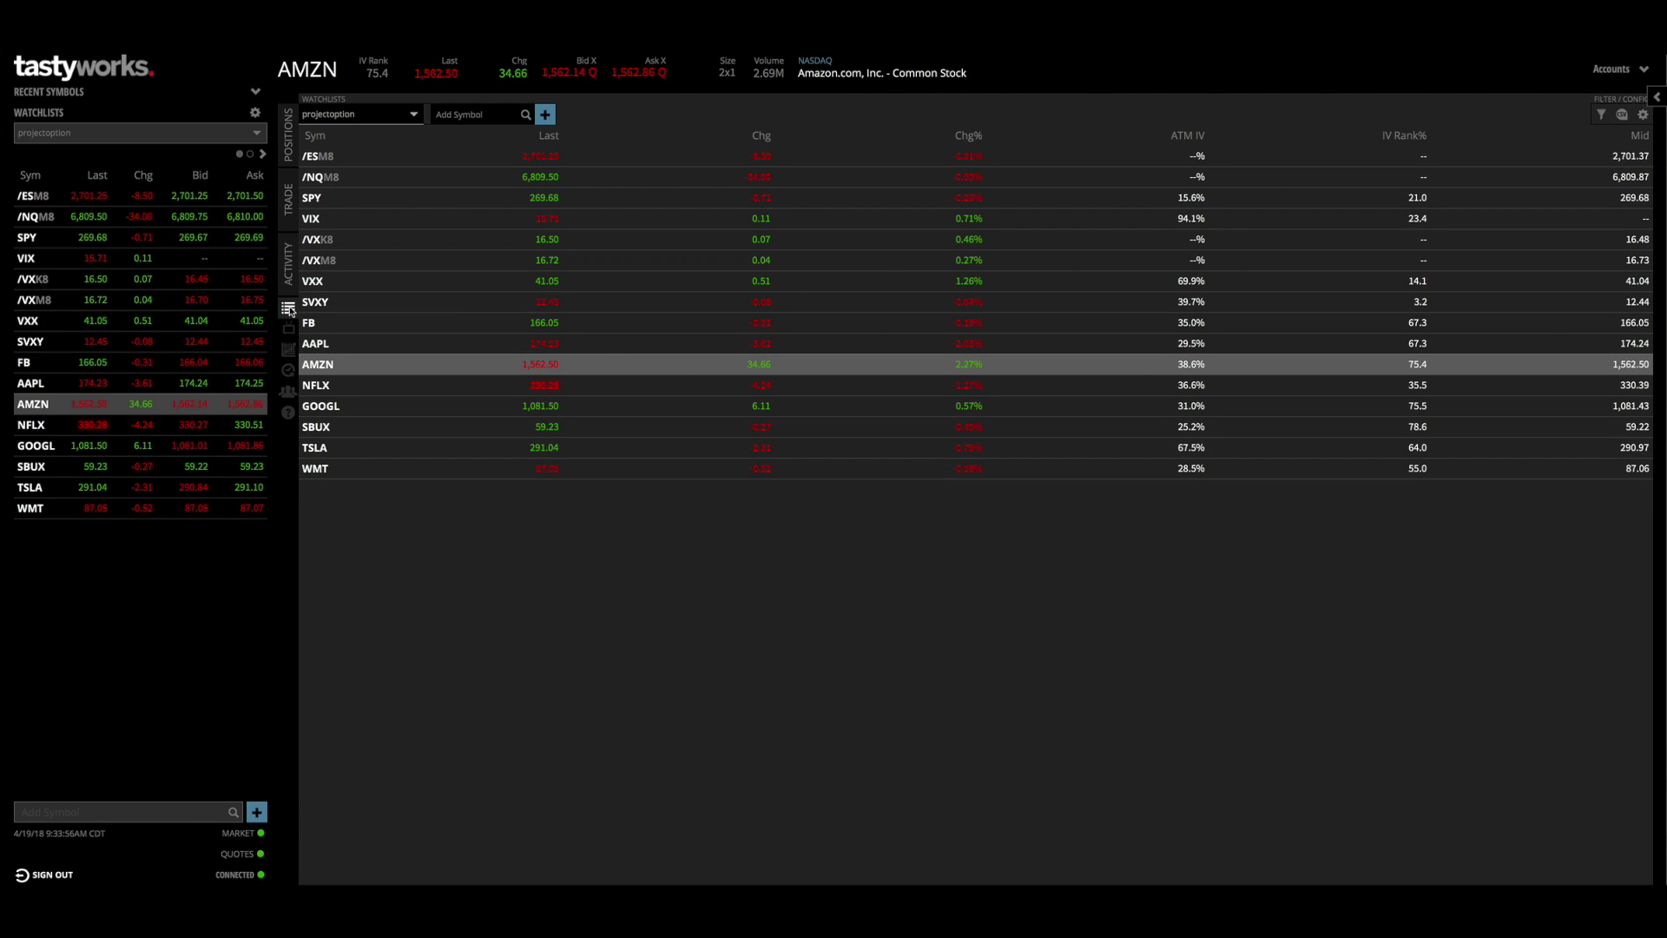
Step: Switch the main view to the price chart, then chart Netflix (NFLX) instead of Amazon
mouse_move(290, 331)
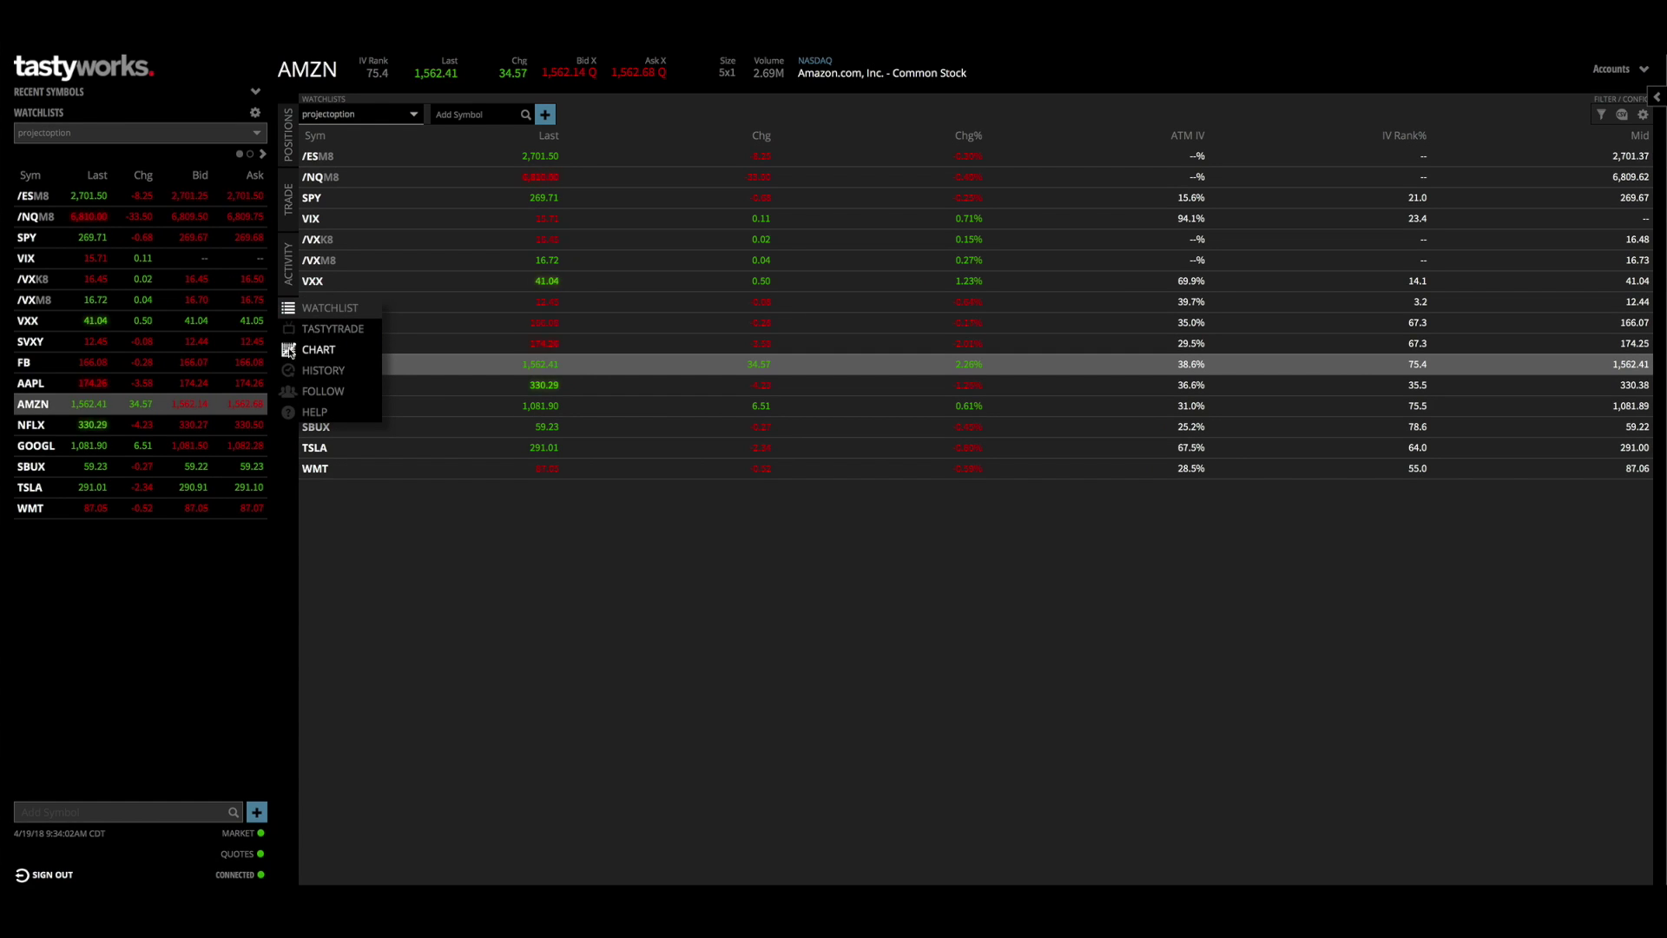
click(290, 350)
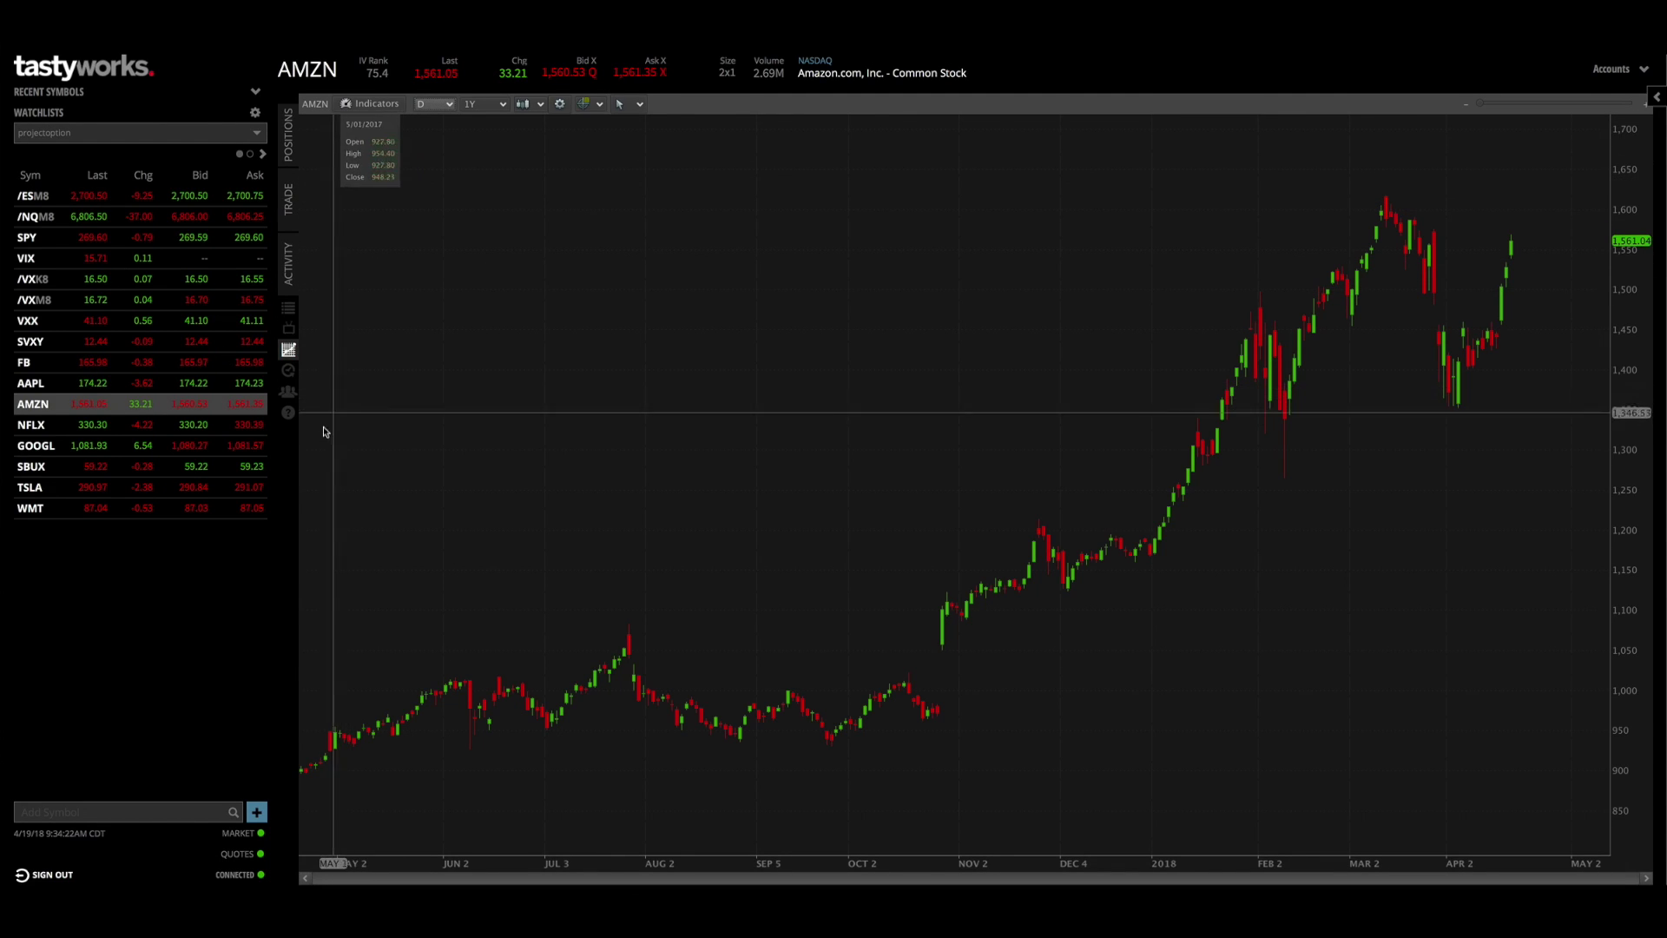
click(29, 427)
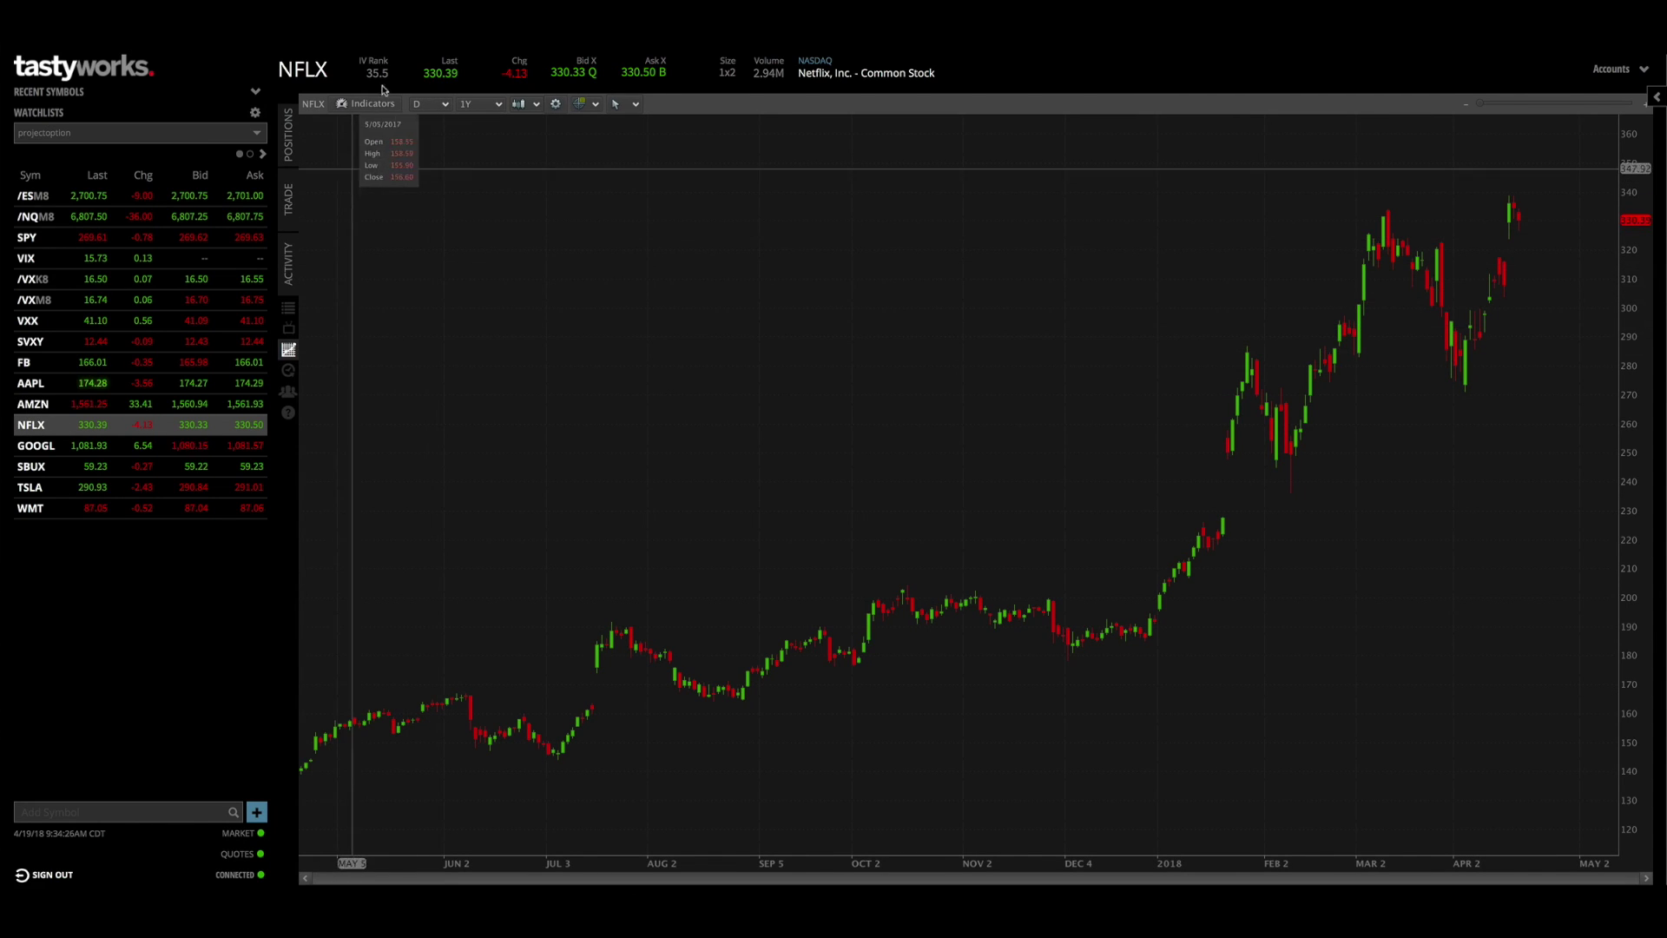